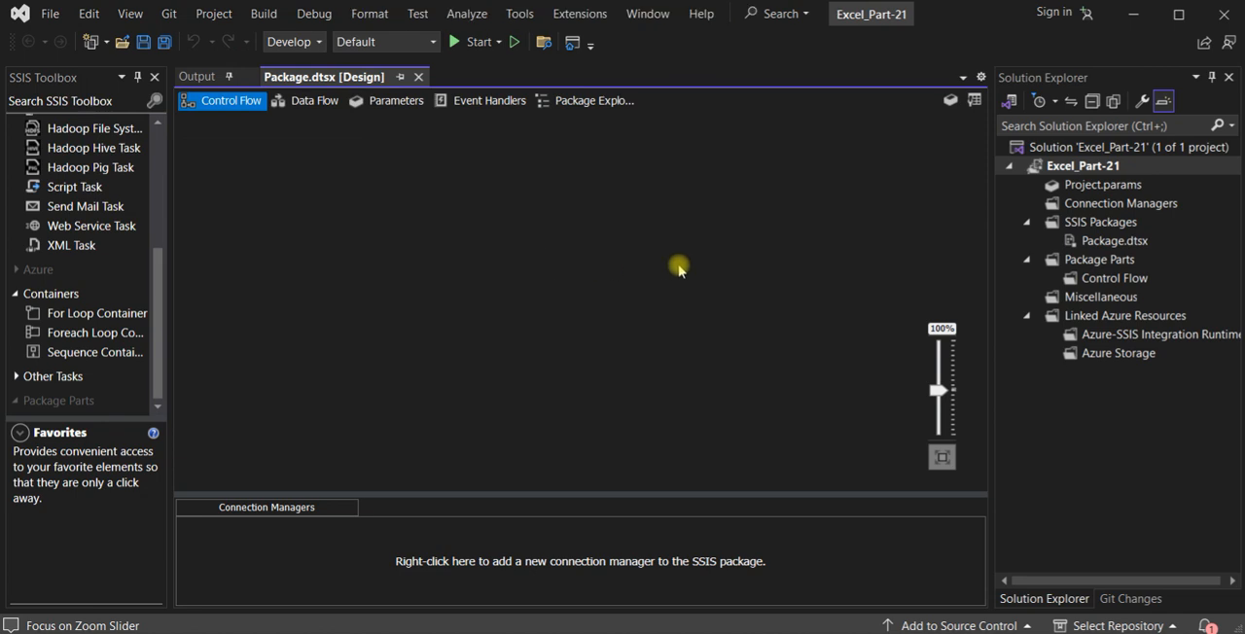
- Rename the SSIS package Package.dtsx to ExcePart-21.dtsx and reload it in the designer
click(1104, 242)
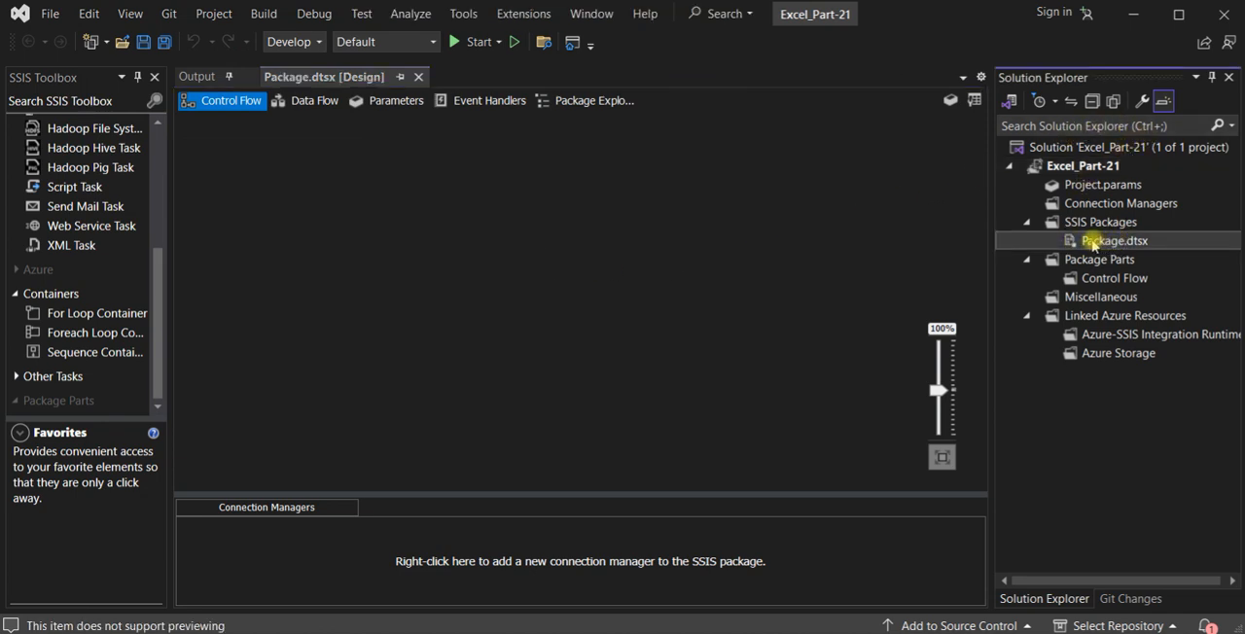
click(1092, 243)
text(ExcePart-1)
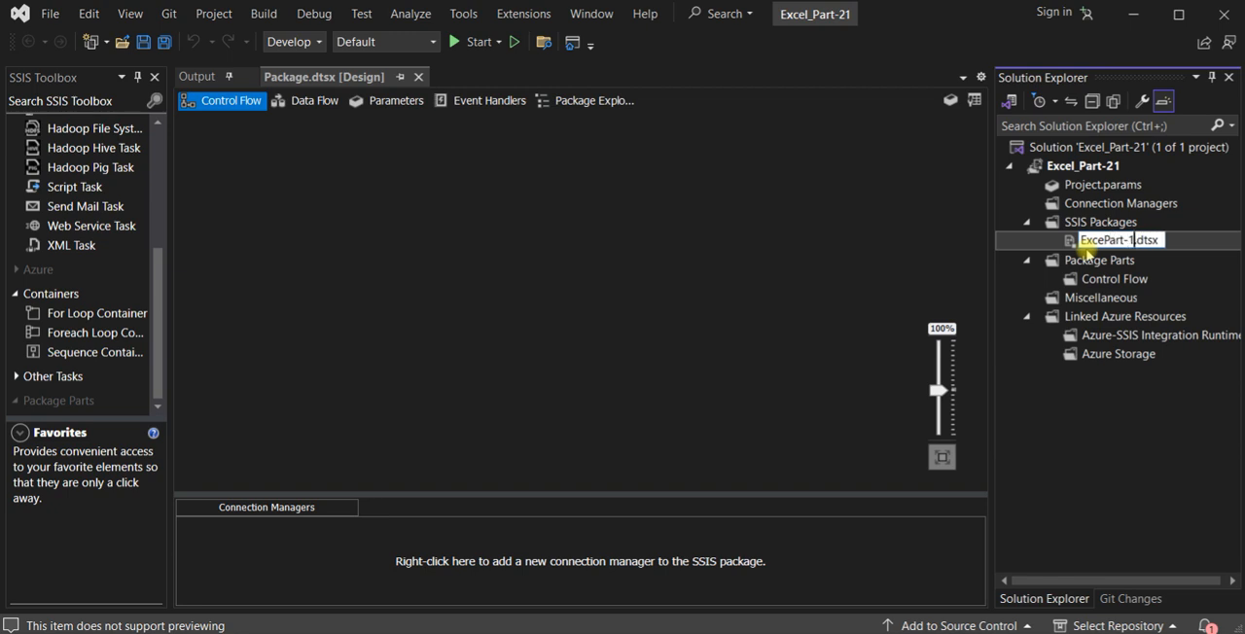
key(Return)
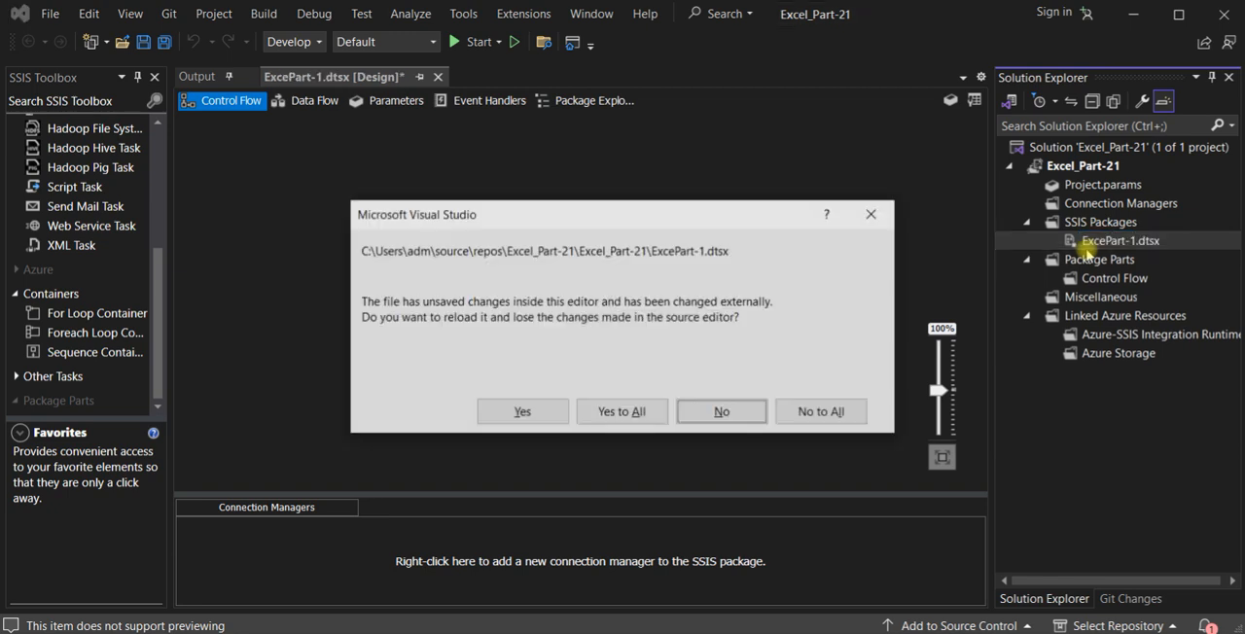
click(624, 416)
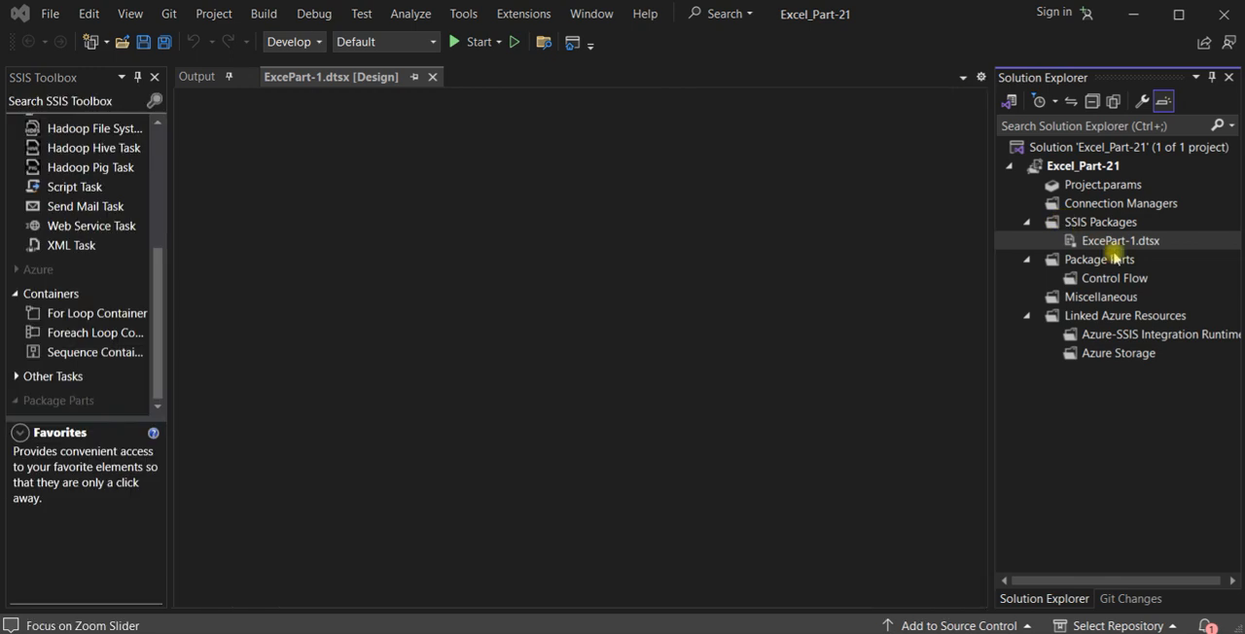
click(1118, 241)
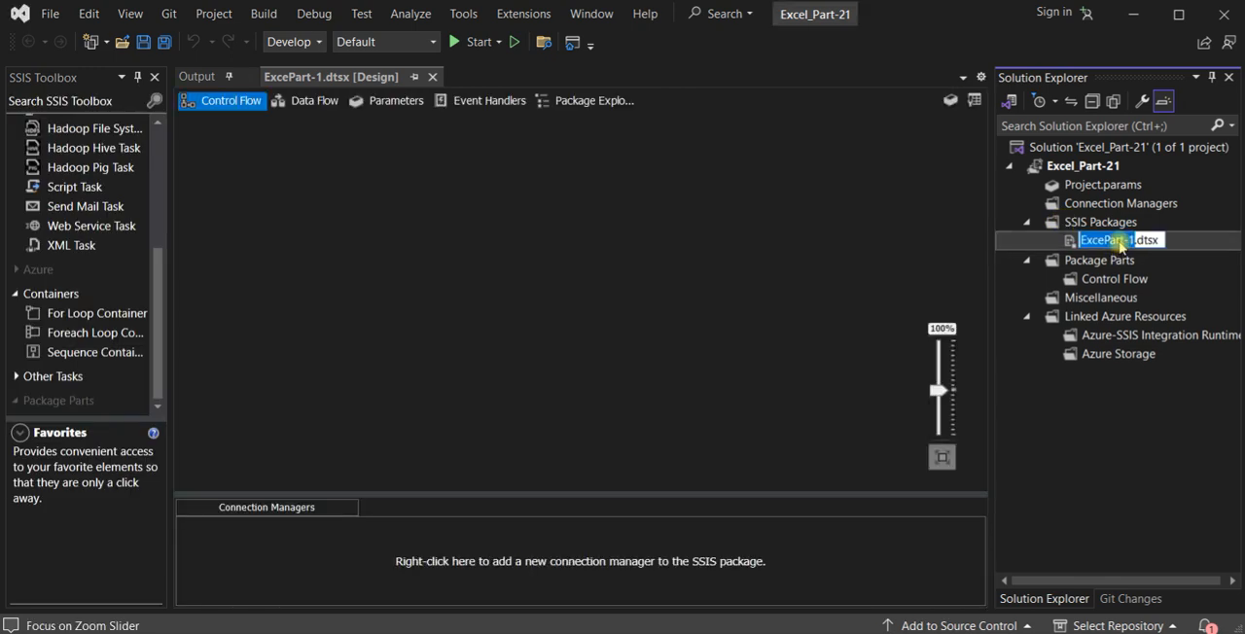
click(1134, 242)
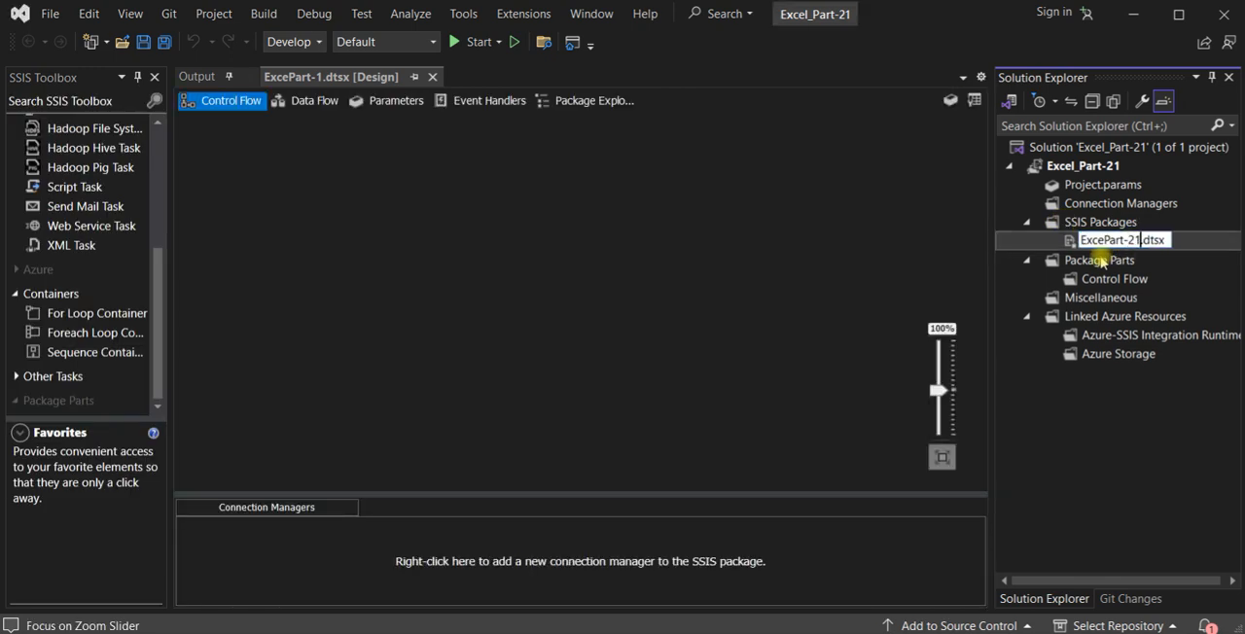
key(Return)
click(598, 406)
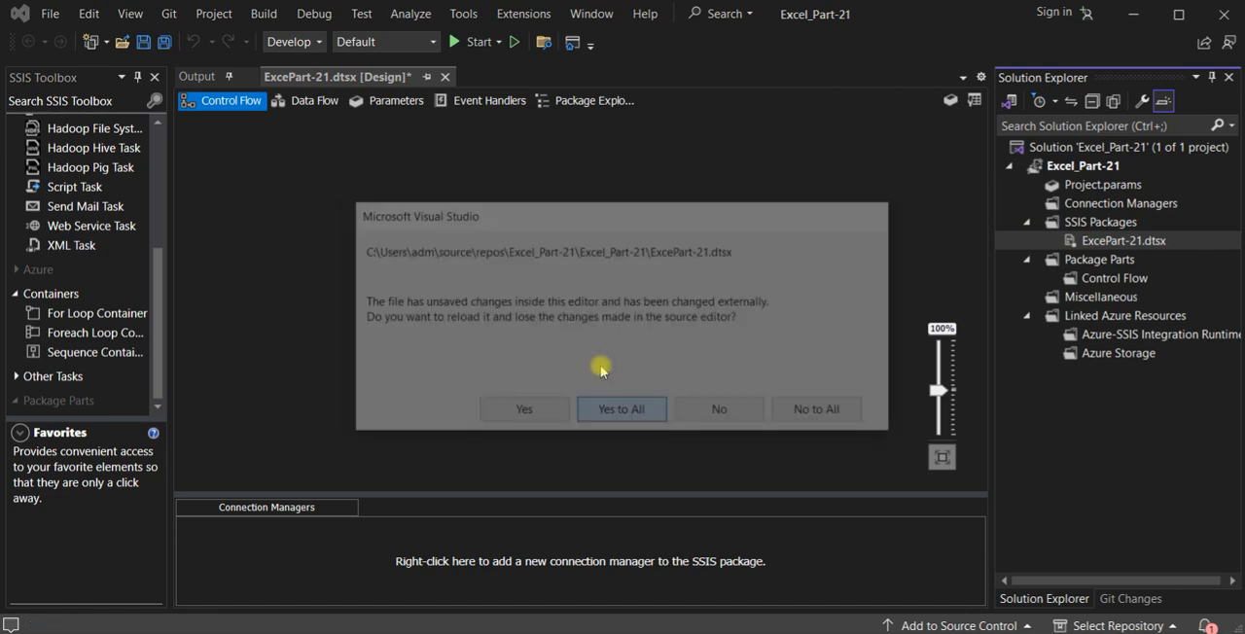
- Add a Data Flow Task to the package's control flow and open its data flow
click(156, 220)
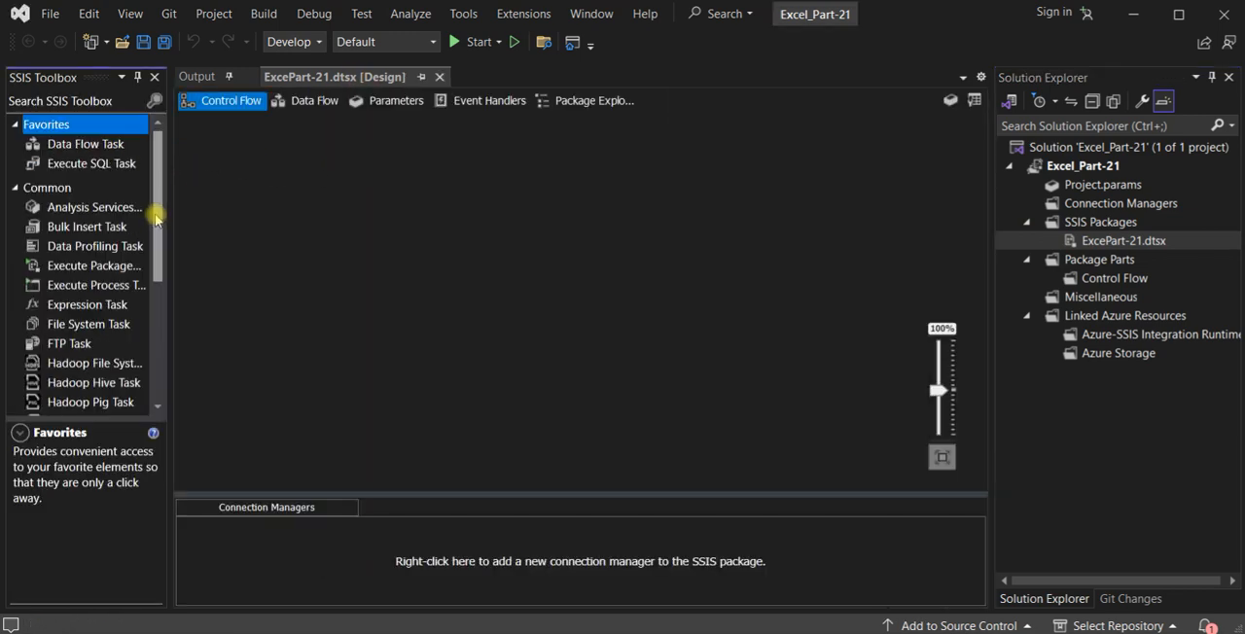
click(101, 150)
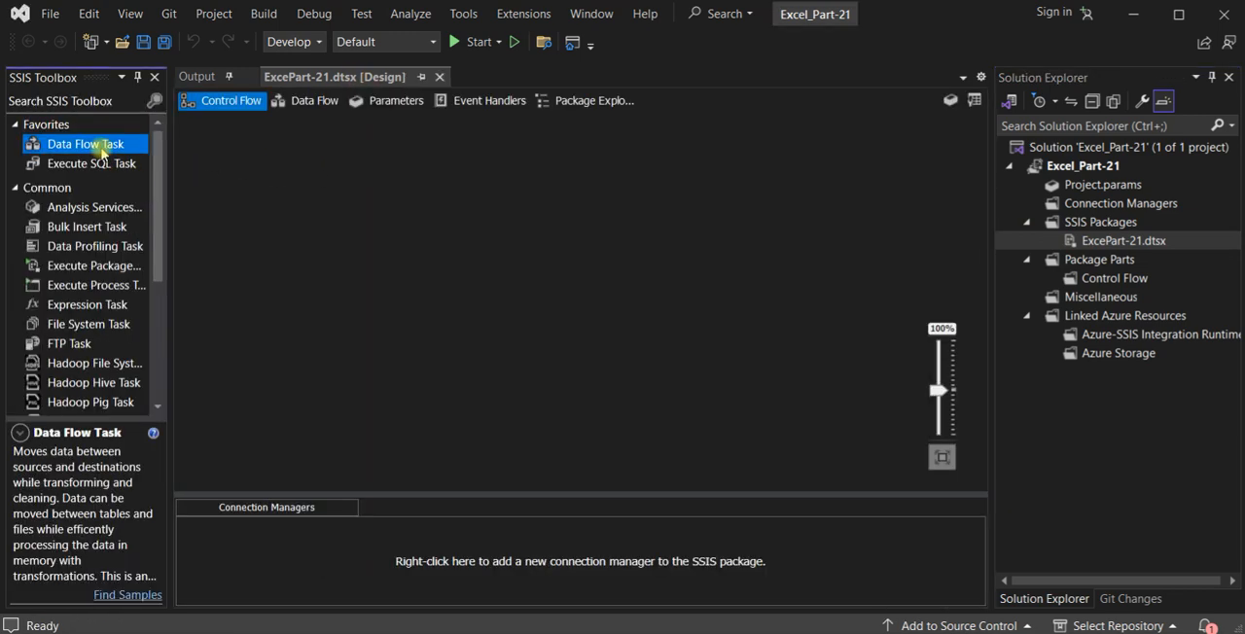
drag(94, 148, 393, 244)
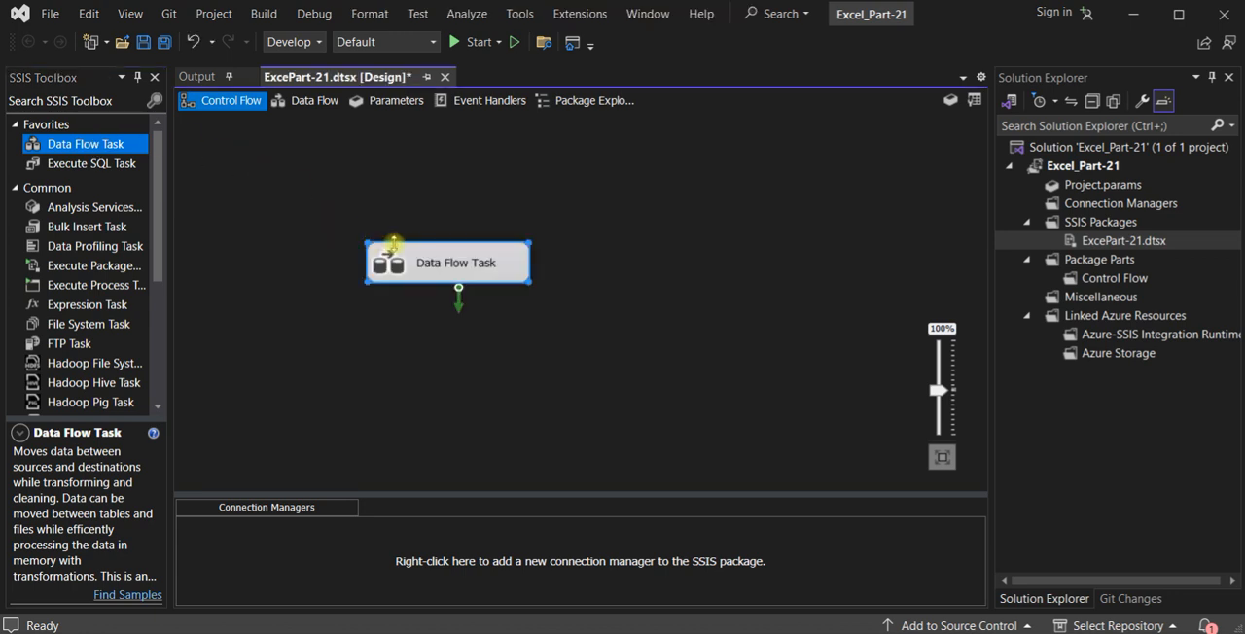
double_click(444, 270)
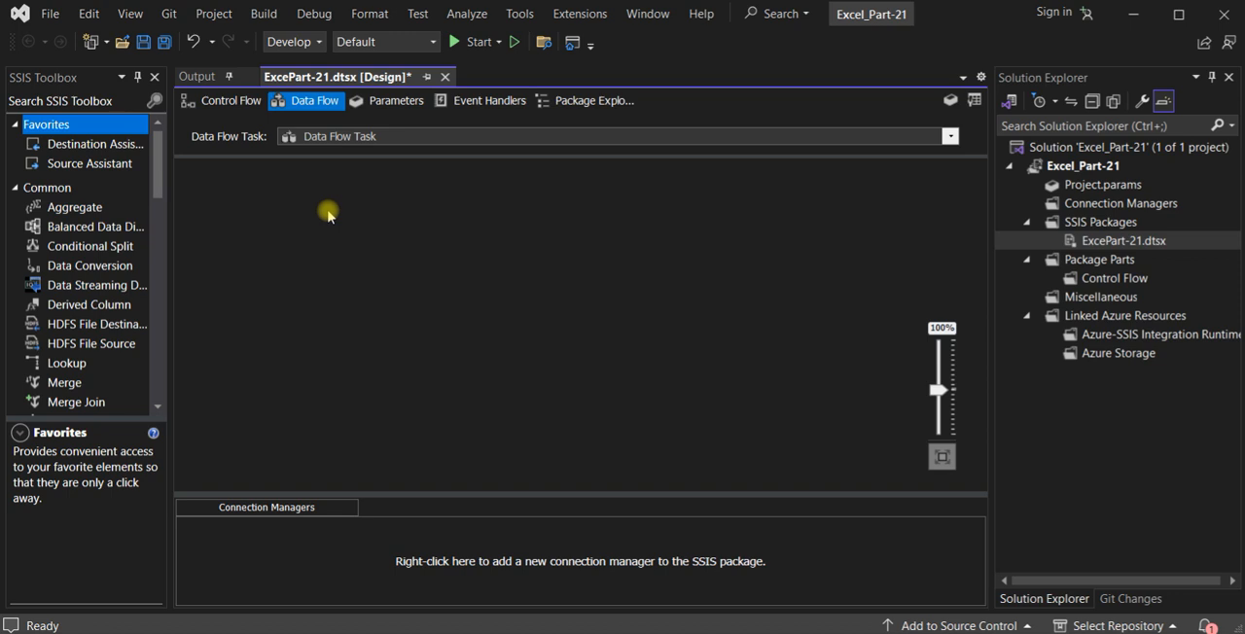
- Use the Source Assistant to add an Excel source with a new connection manager, and open the file browser for its workbook path
drag(157, 187, 167, 358)
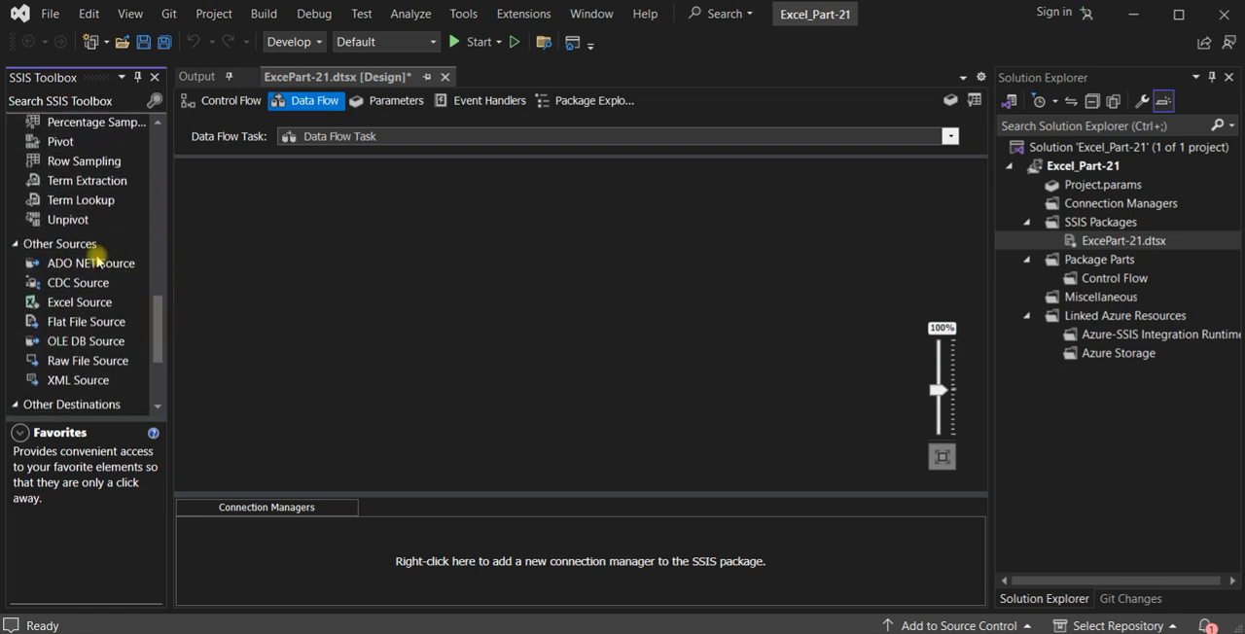
click(107, 301)
drag(158, 333, 154, 162)
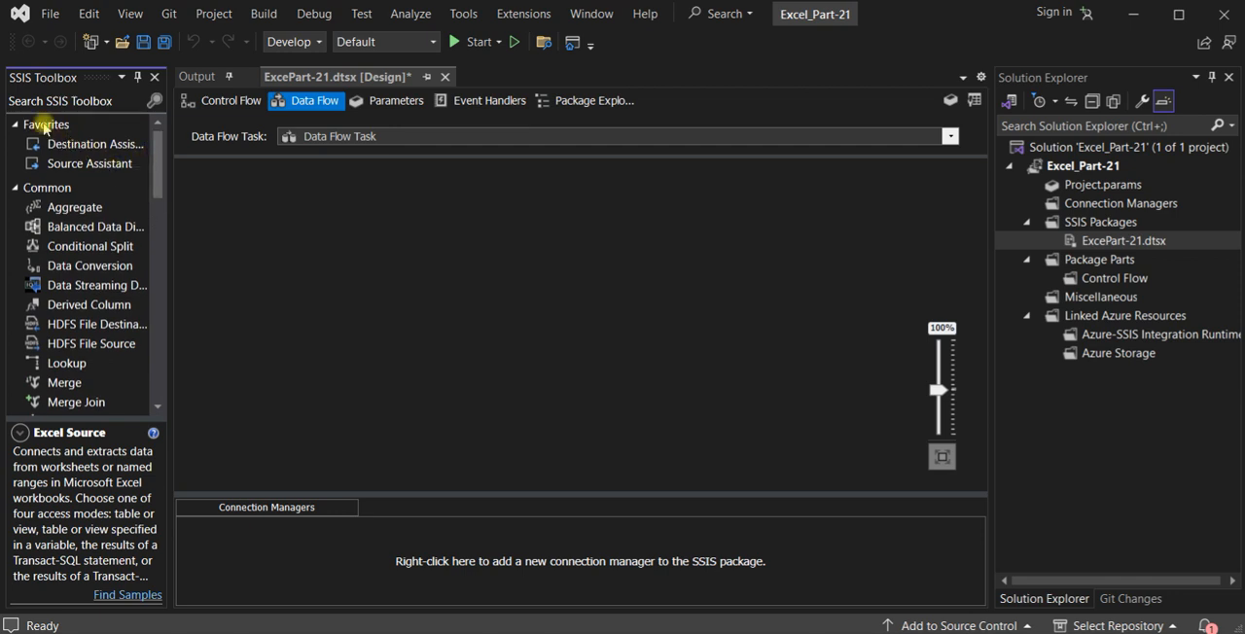
click(92, 167)
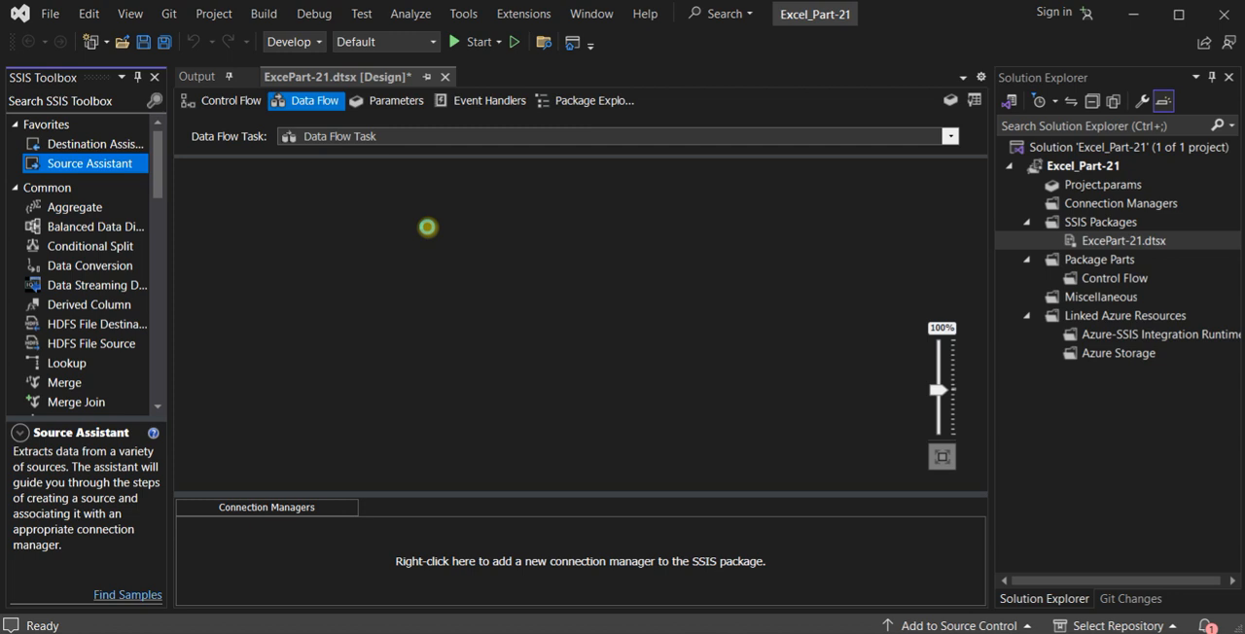
click(428, 227)
click(350, 209)
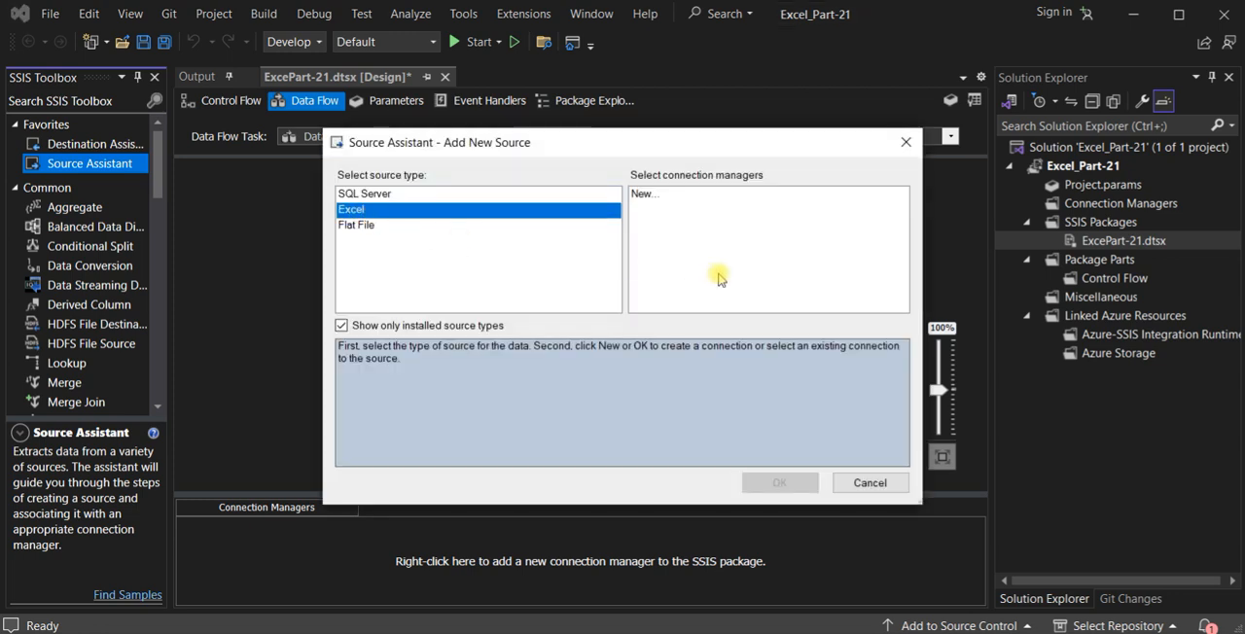
click(658, 194)
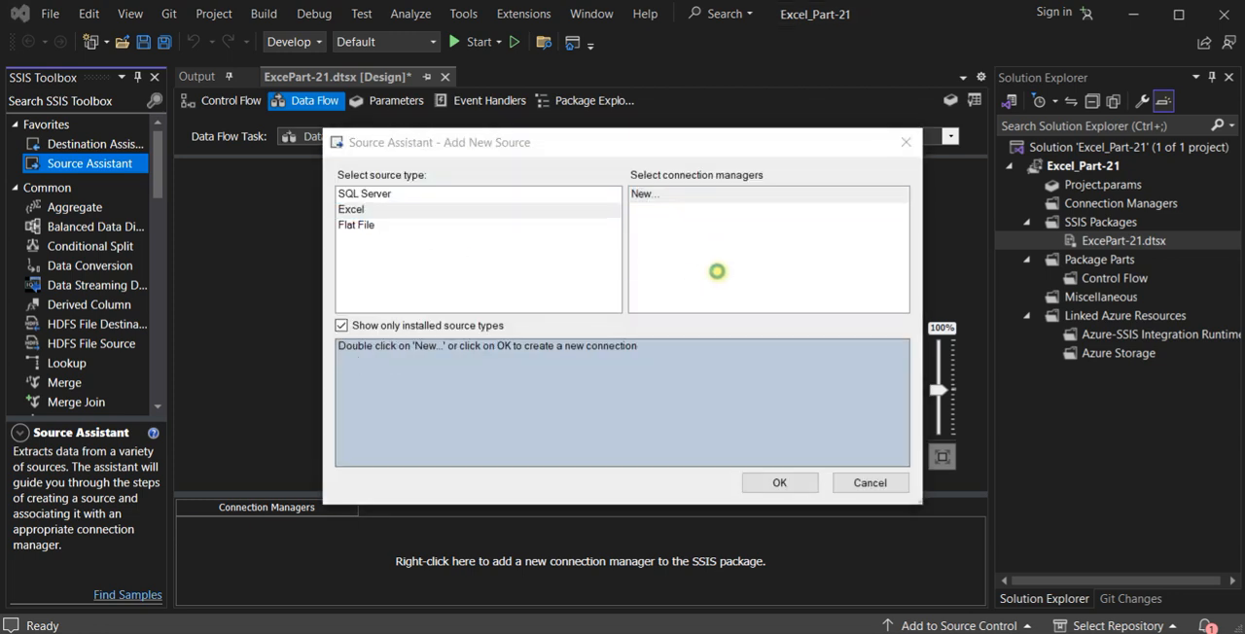
double_click(717, 272)
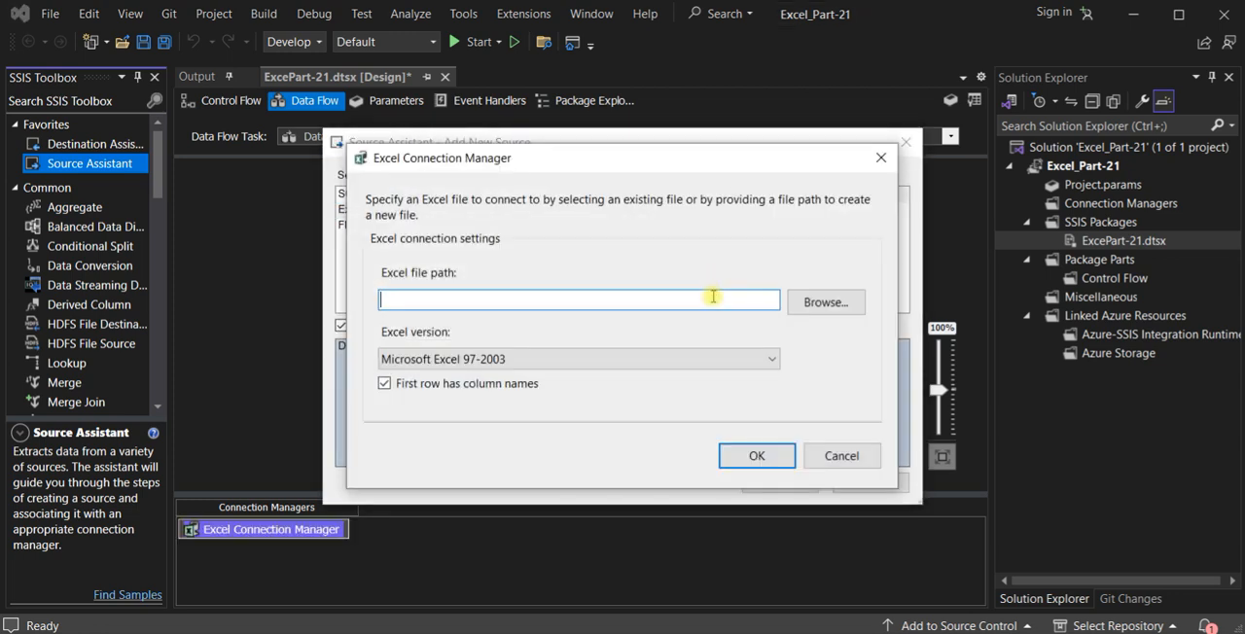
click(806, 307)
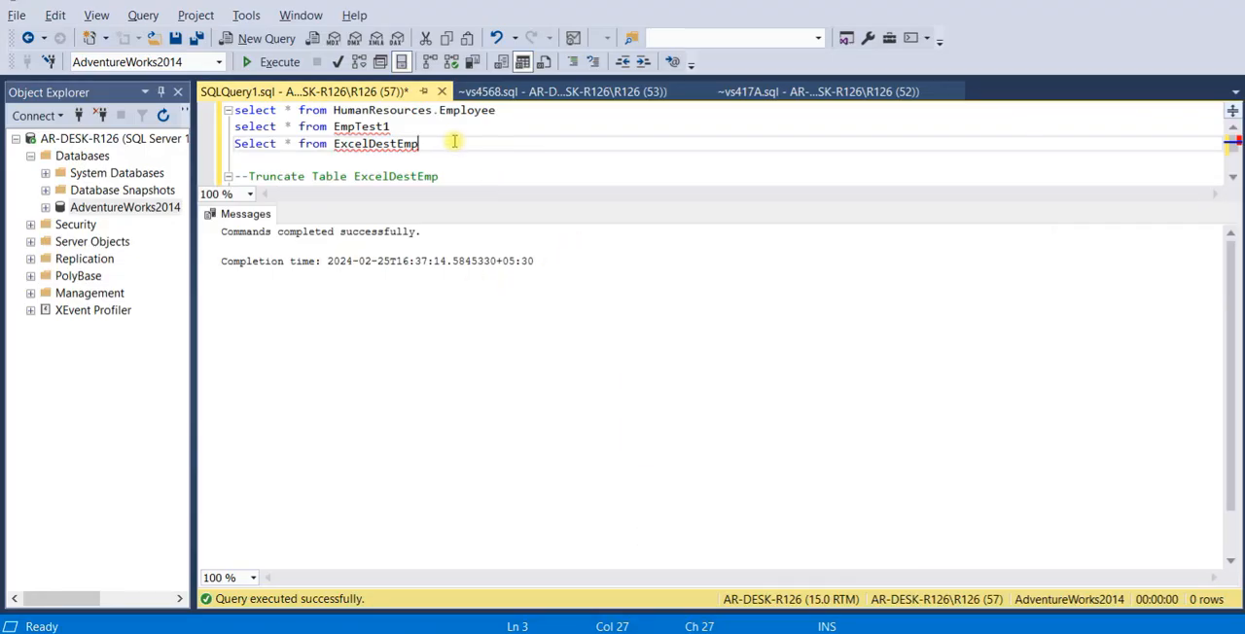
- Switch to SQL Server Management Studio and run "Select * from ExcelDestEmp" to check the destination table
drag(450, 152, 224, 144)
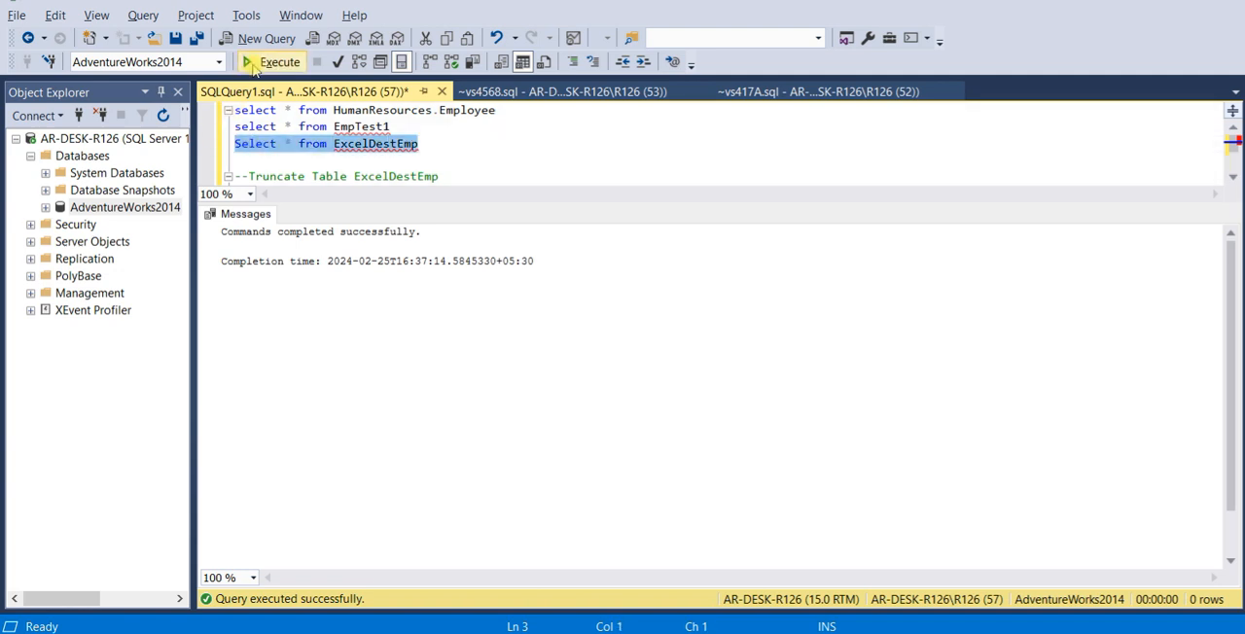
click(253, 62)
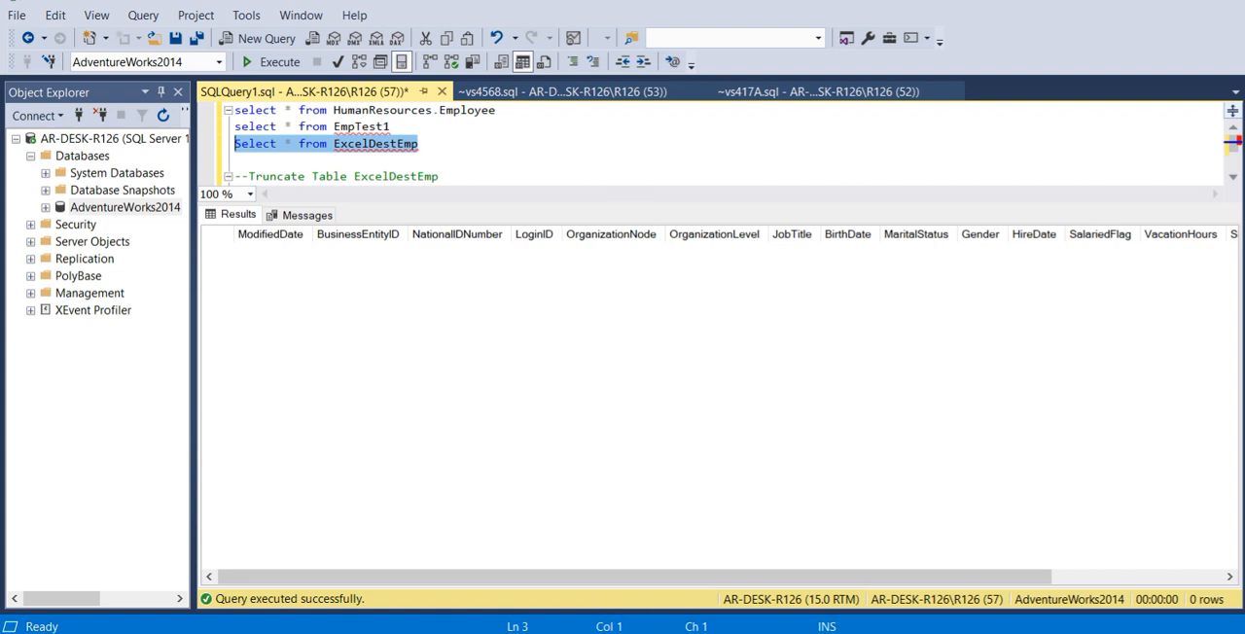
- Switch back to Visual Studio, connect the Excel connection manager to EmployeeDetails.xlsx, and move the new Excel Source to the upper middle of the data flow
mouse_move(641, 633)
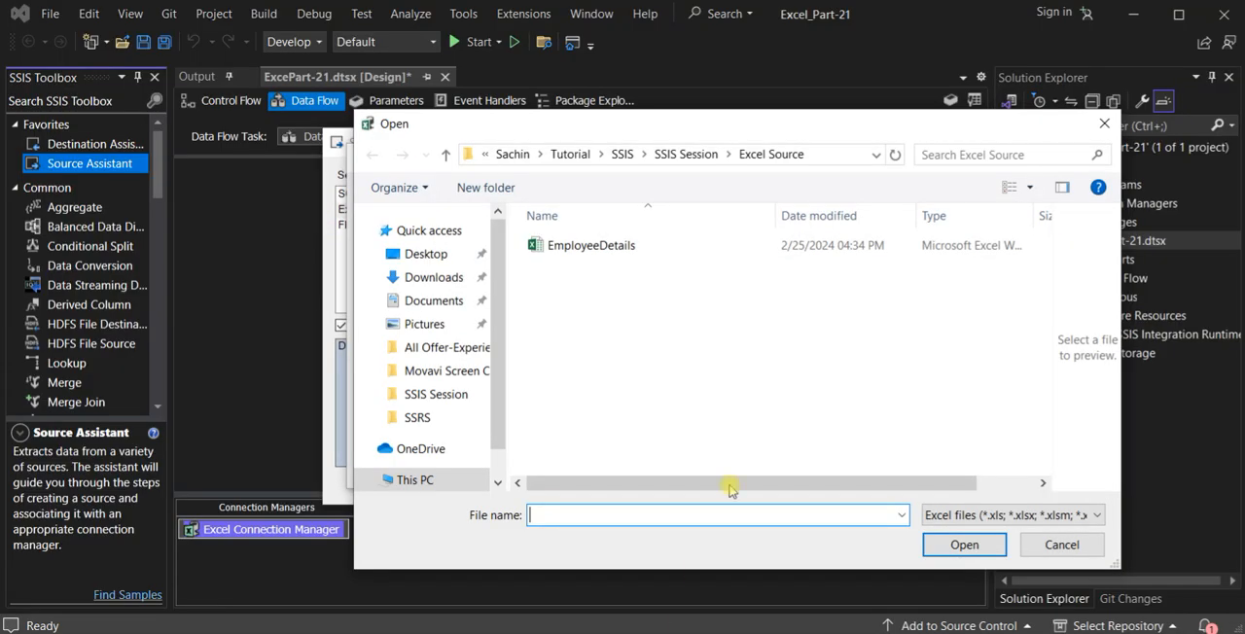
click(574, 245)
click(935, 547)
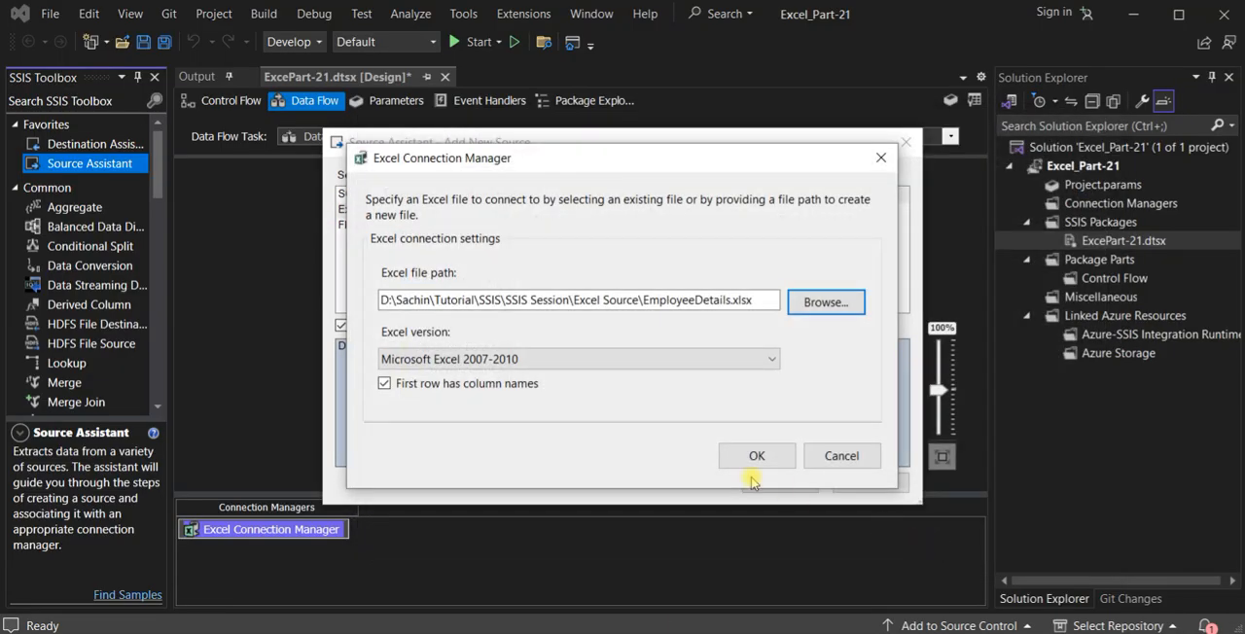
click(737, 458)
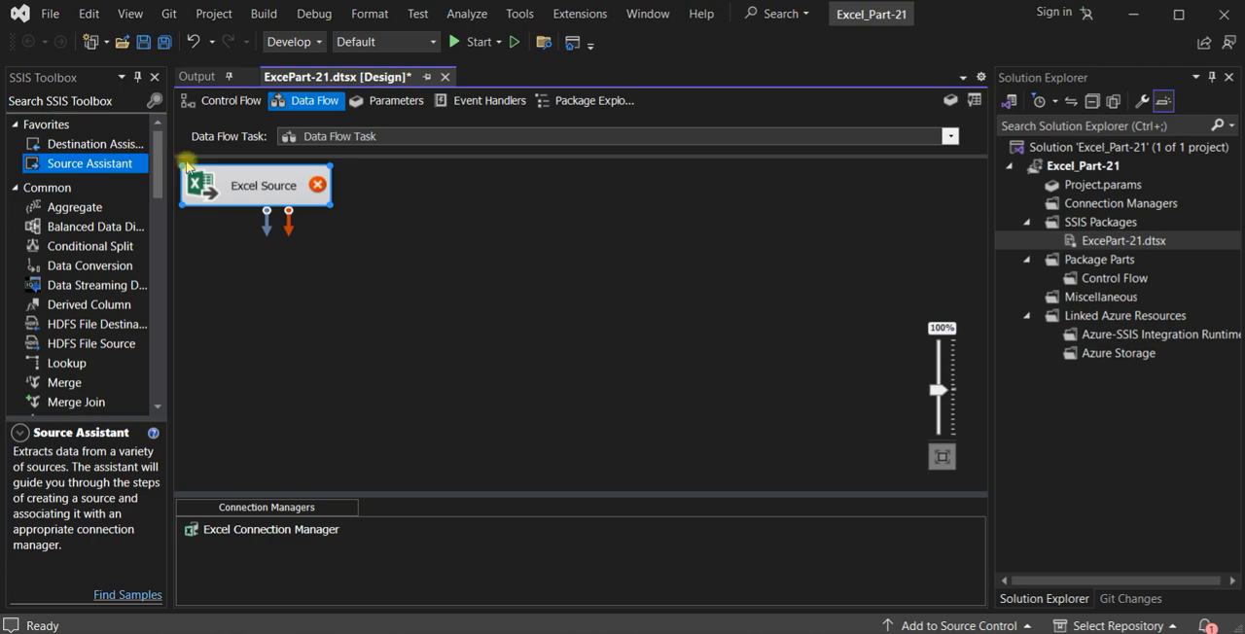
drag(234, 187, 445, 232)
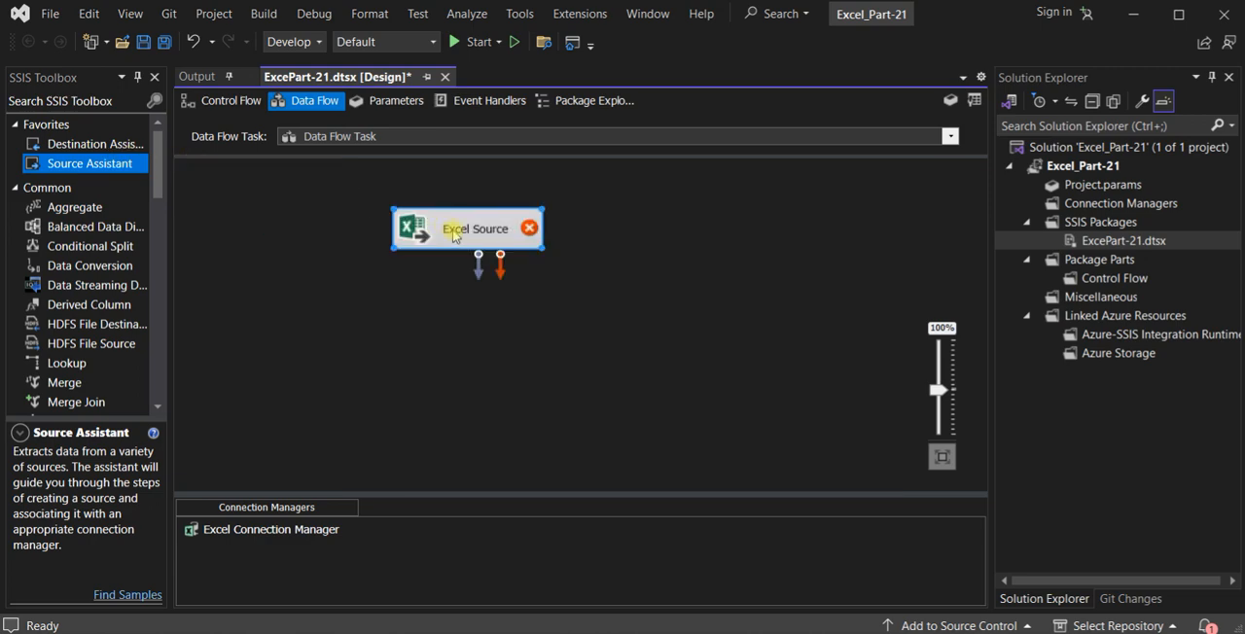
- Configure the Excel Source to read the Emp$ sheet with its columns, and nudge the component slightly up and right
double_click(453, 236)
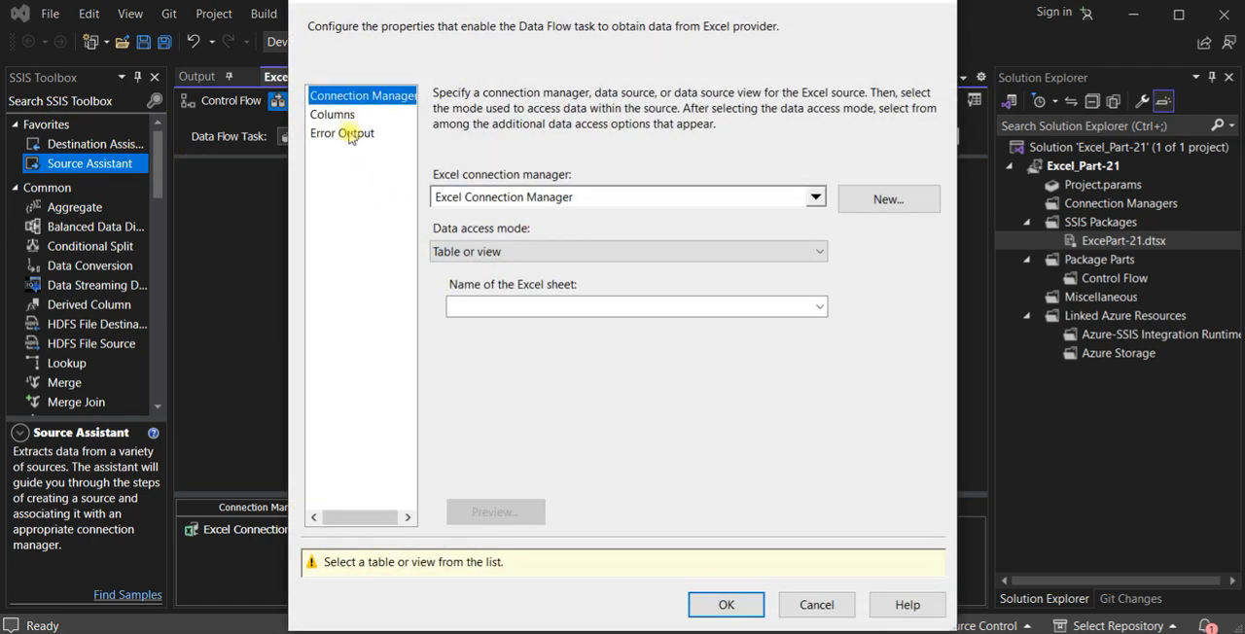
click(813, 308)
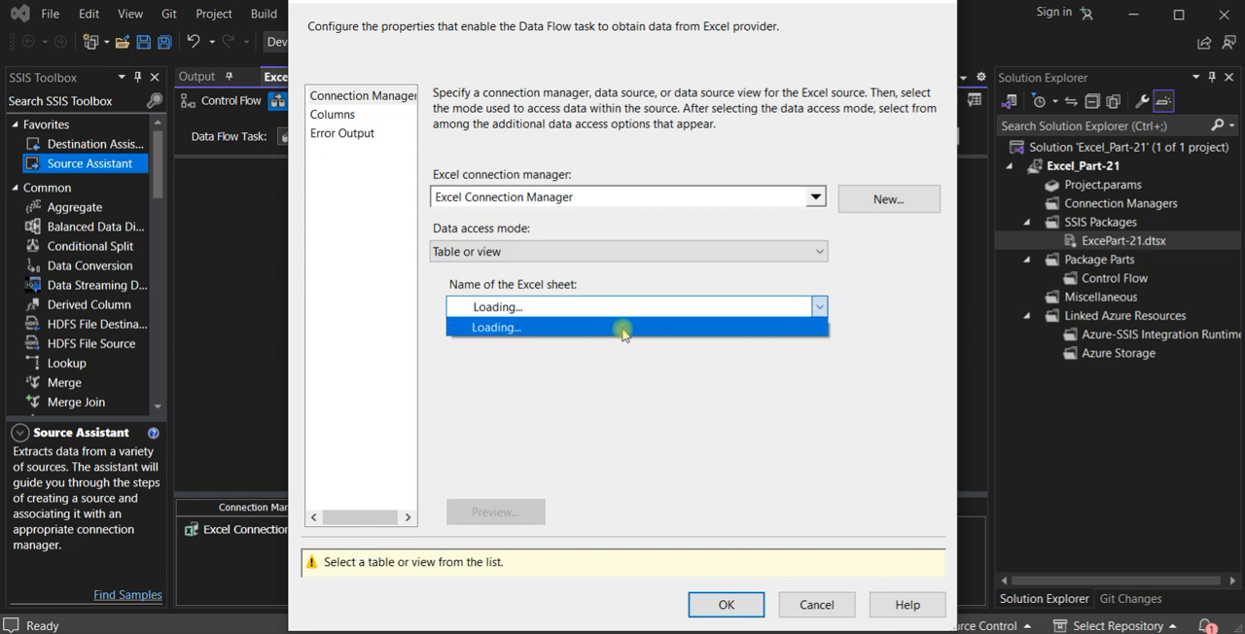
click(570, 328)
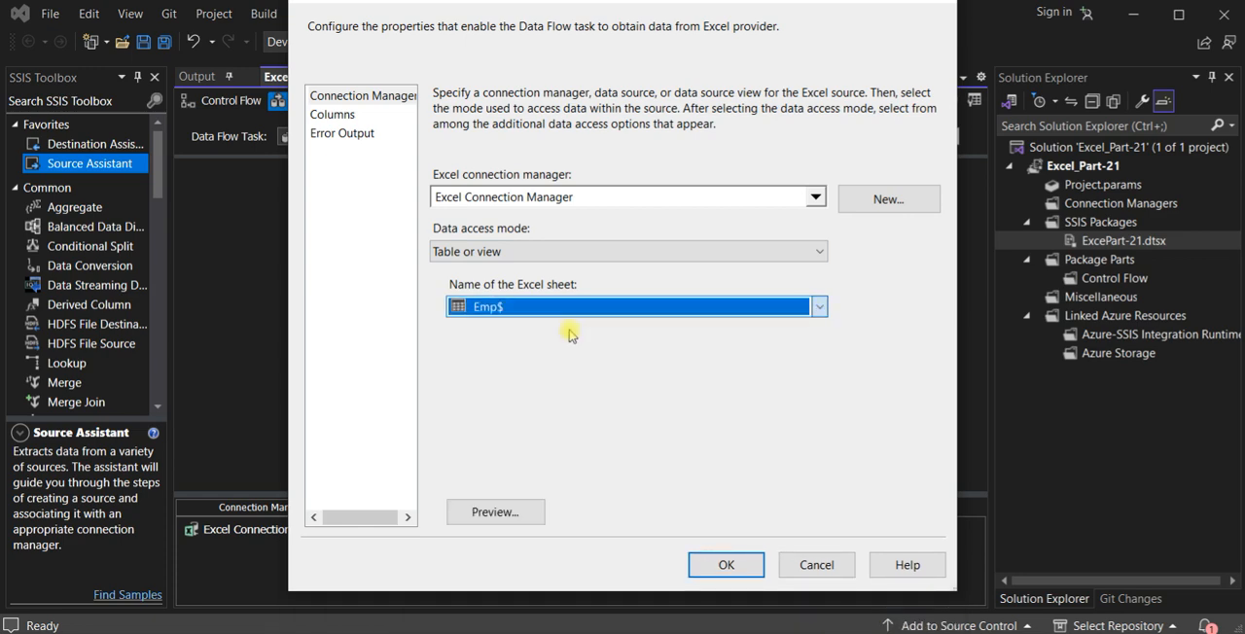
click(329, 115)
click(726, 565)
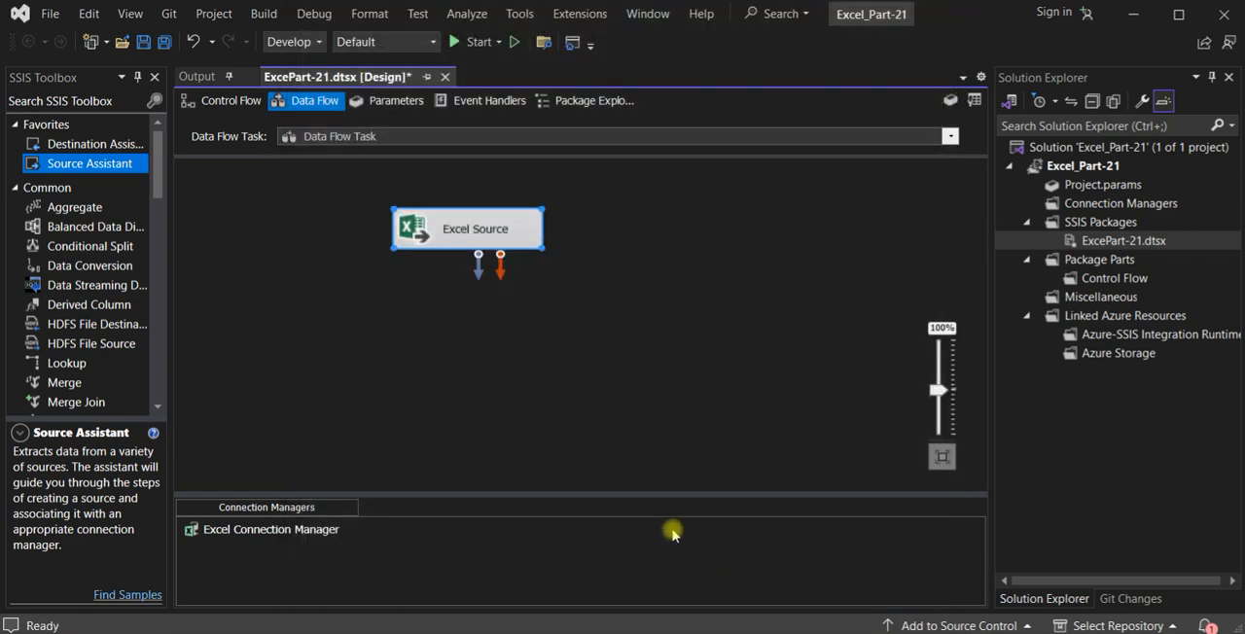
drag(503, 237, 532, 221)
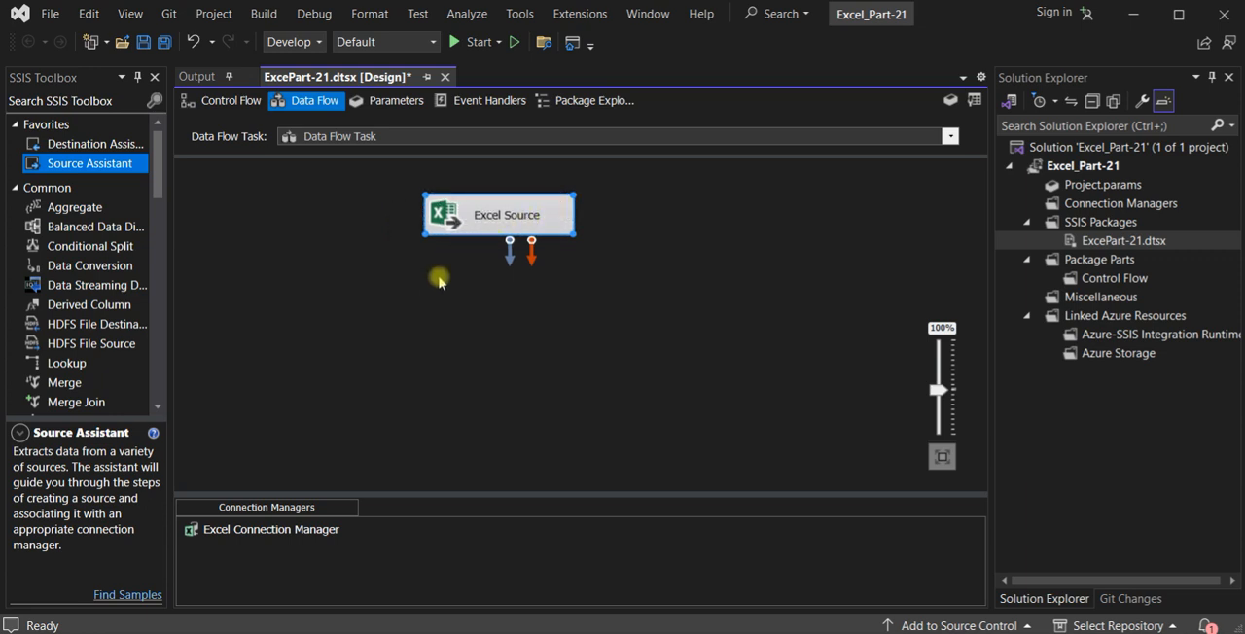
- Add an OLE DB Destination below the Excel Source and connect the source's regular data output to it
scroll(157, 302, down, 15)
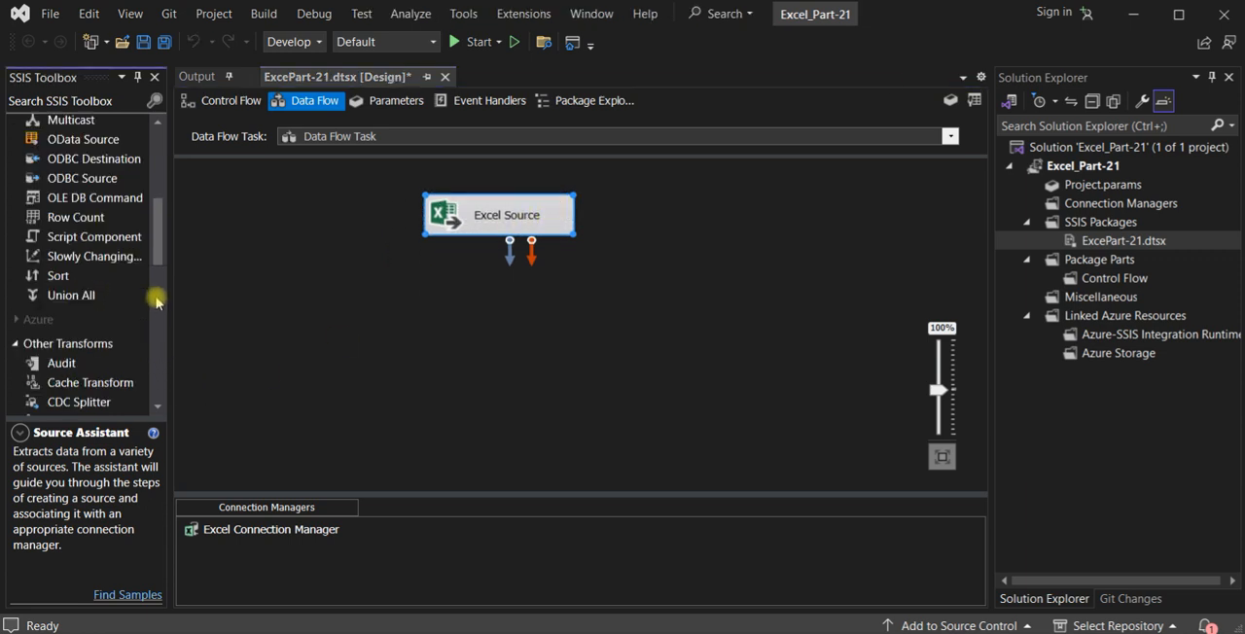
scroll(150, 343, down, 4)
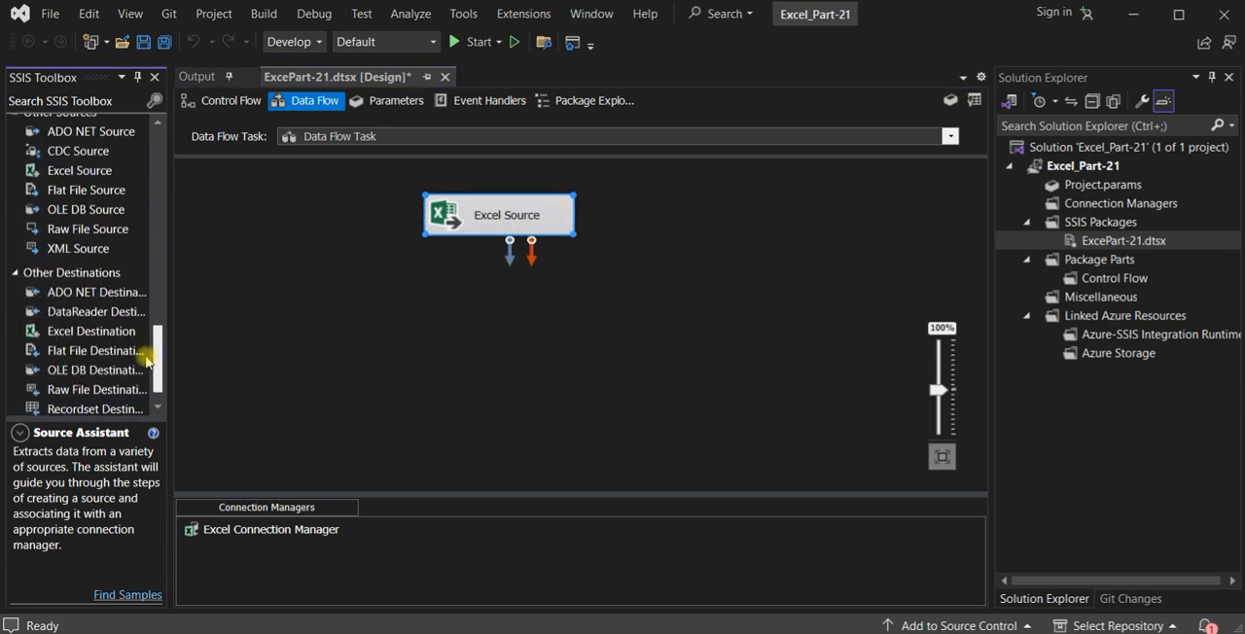
click(86, 371)
drag(85, 371, 474, 336)
click(499, 220)
drag(509, 243, 479, 355)
- Open the OLE DB Destination's settings and create its connection manager from the existing AdventureWorks2014 data connection on AR-DESK-R126
double_click(486, 356)
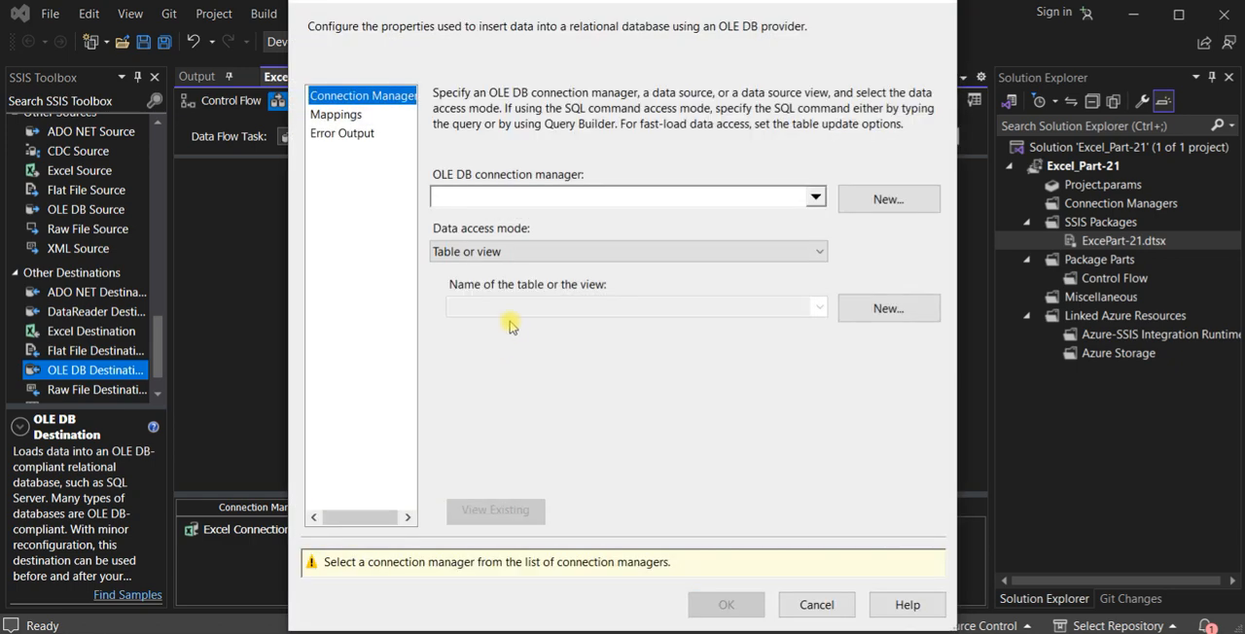
click(814, 199)
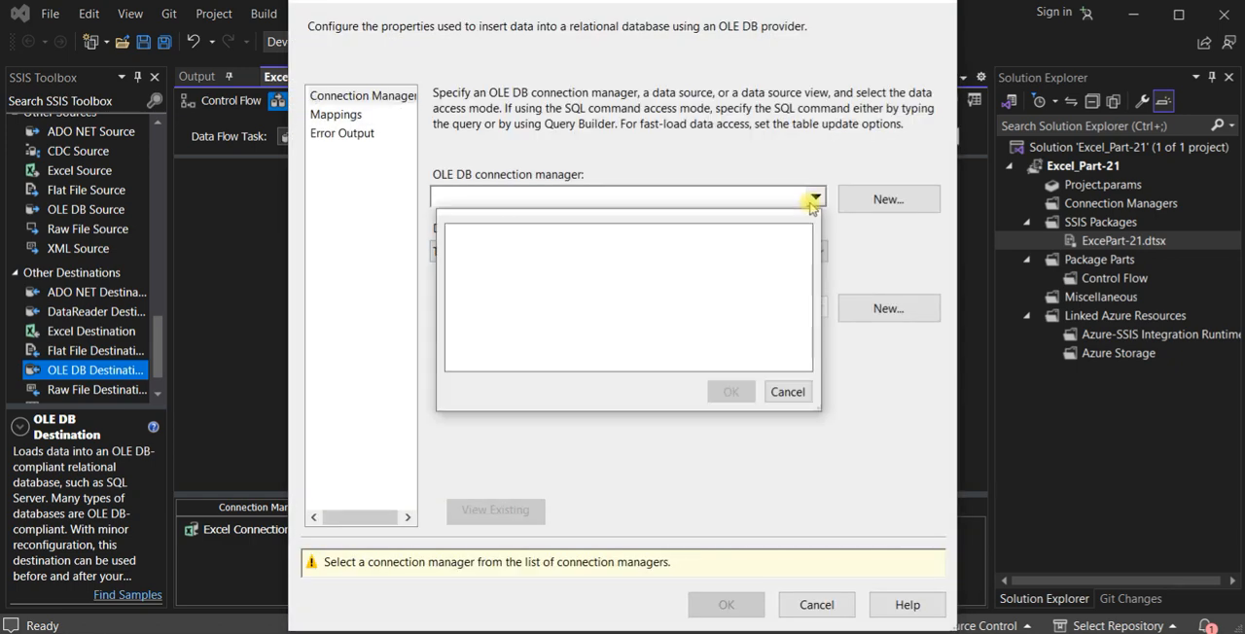
click(784, 382)
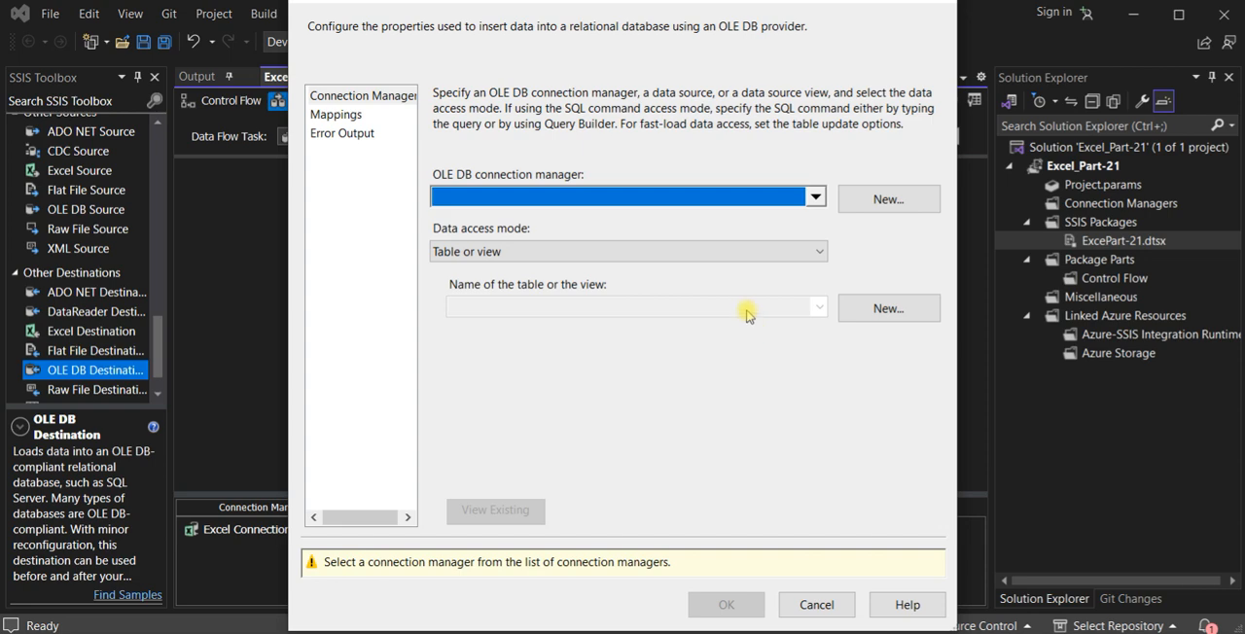
click(866, 203)
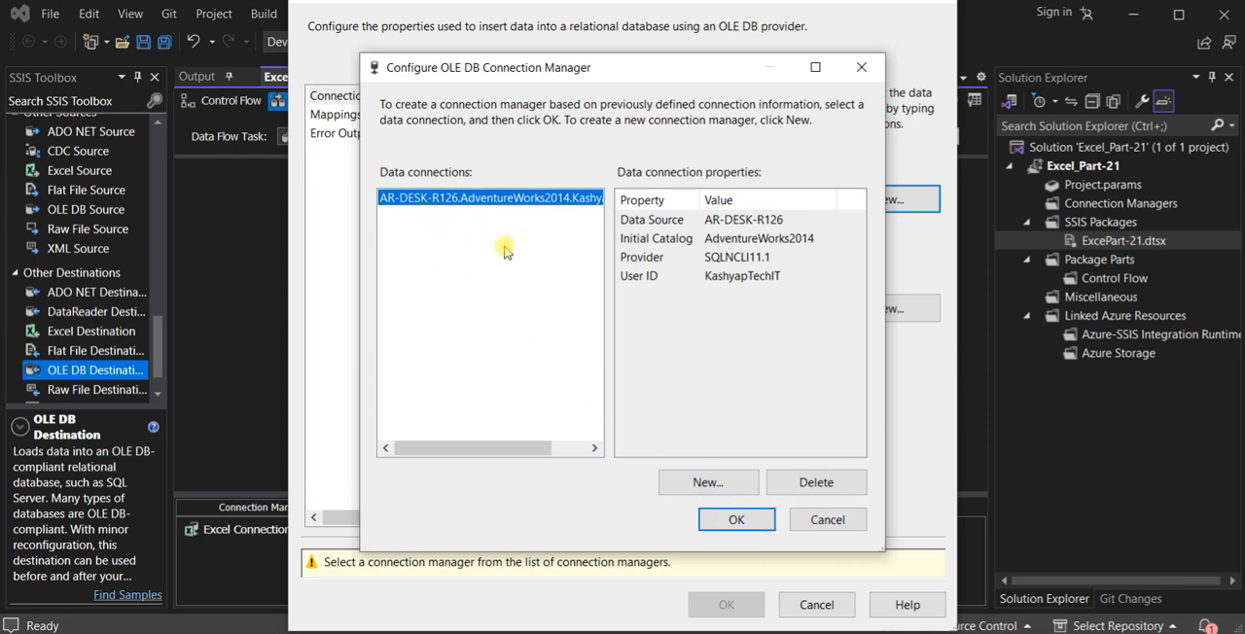
click(749, 519)
- Set the destination table to [dbo].[ExcelDestEmp], let the matching columns map, and accept the destination settings
click(819, 307)
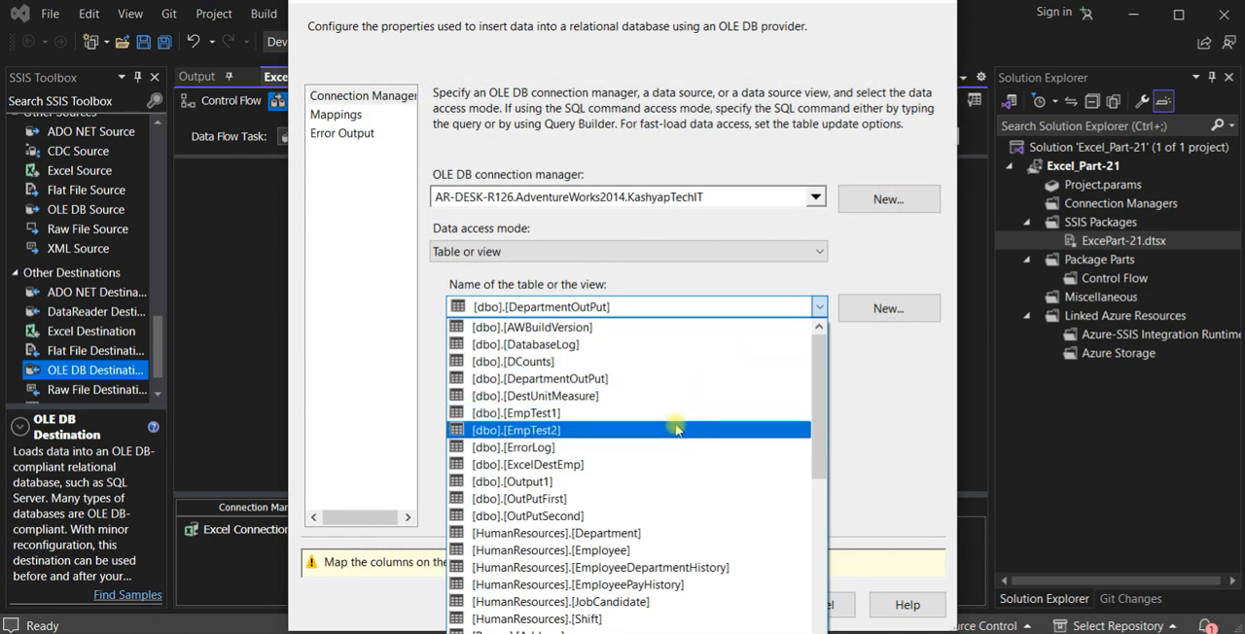
click(631, 467)
click(350, 116)
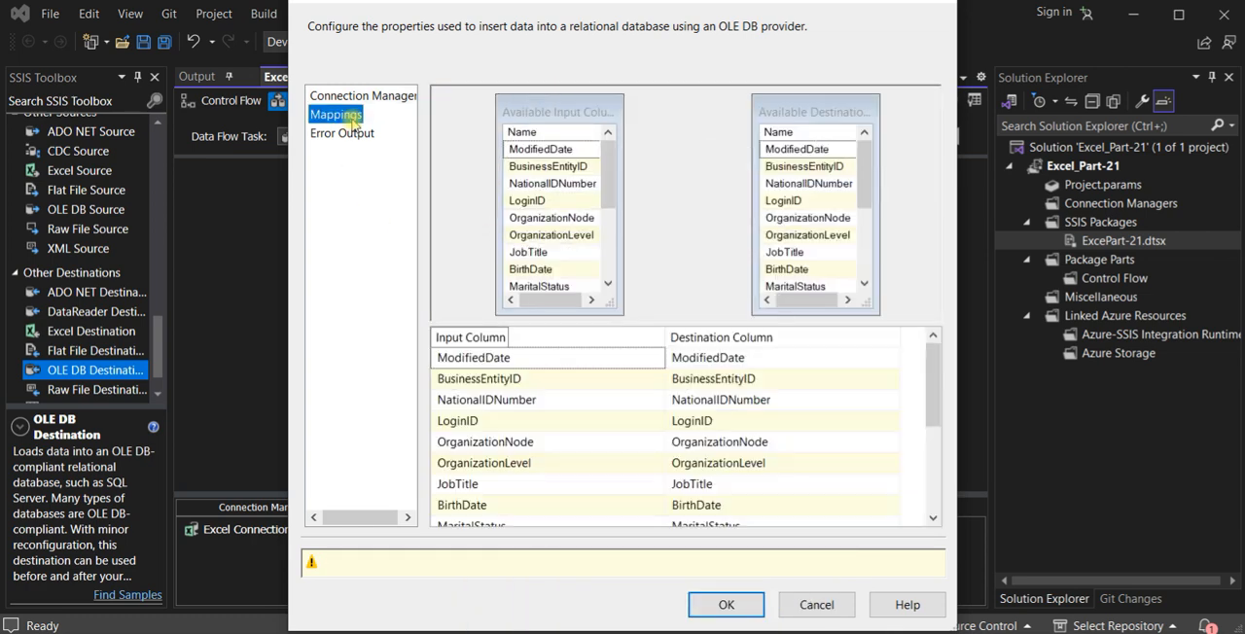
click(755, 561)
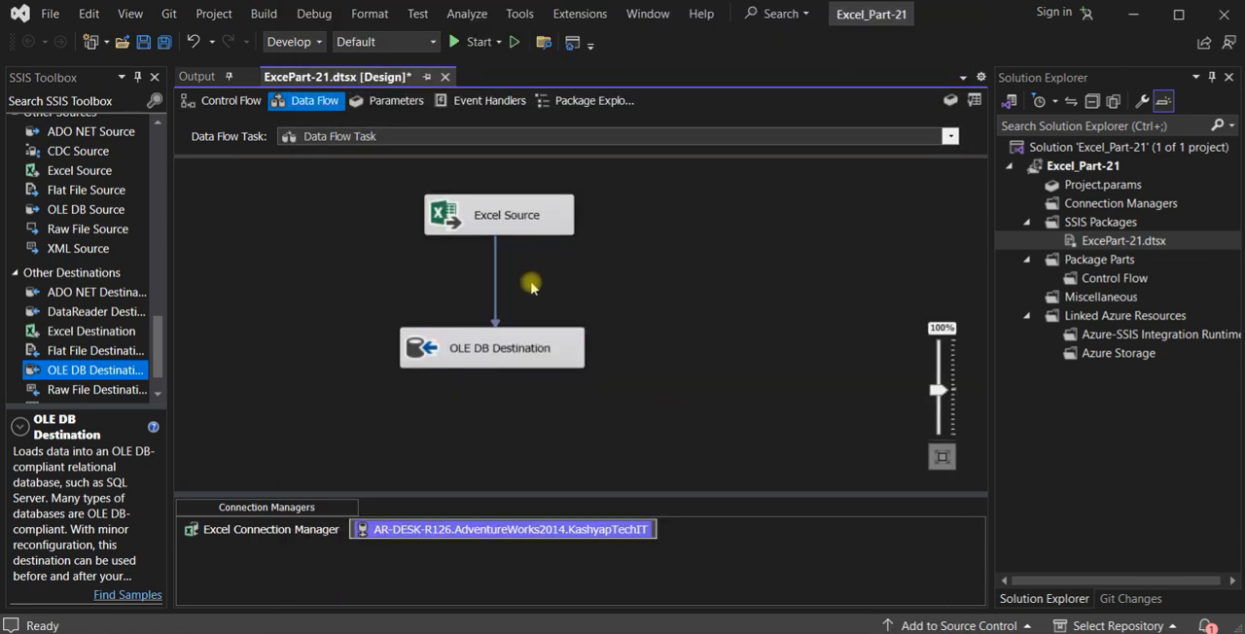
- Open the source workbook in Excel, check the row count of the Emp sheet using column E's data, and close the workbook
right_click(495, 300)
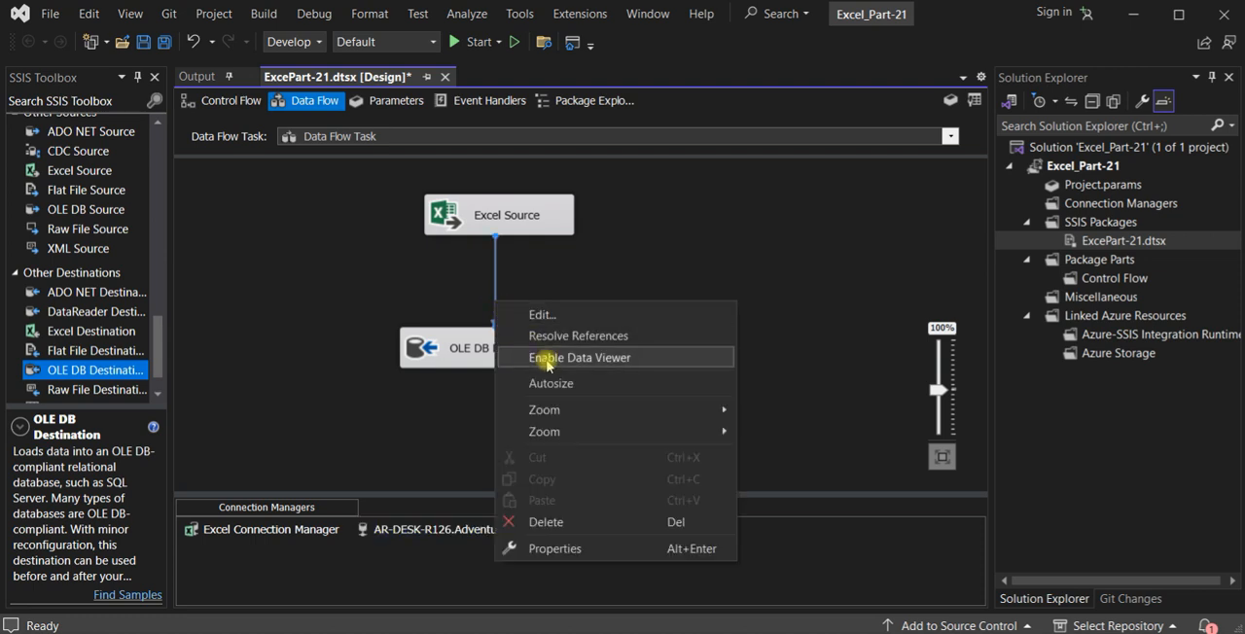
click(757, 240)
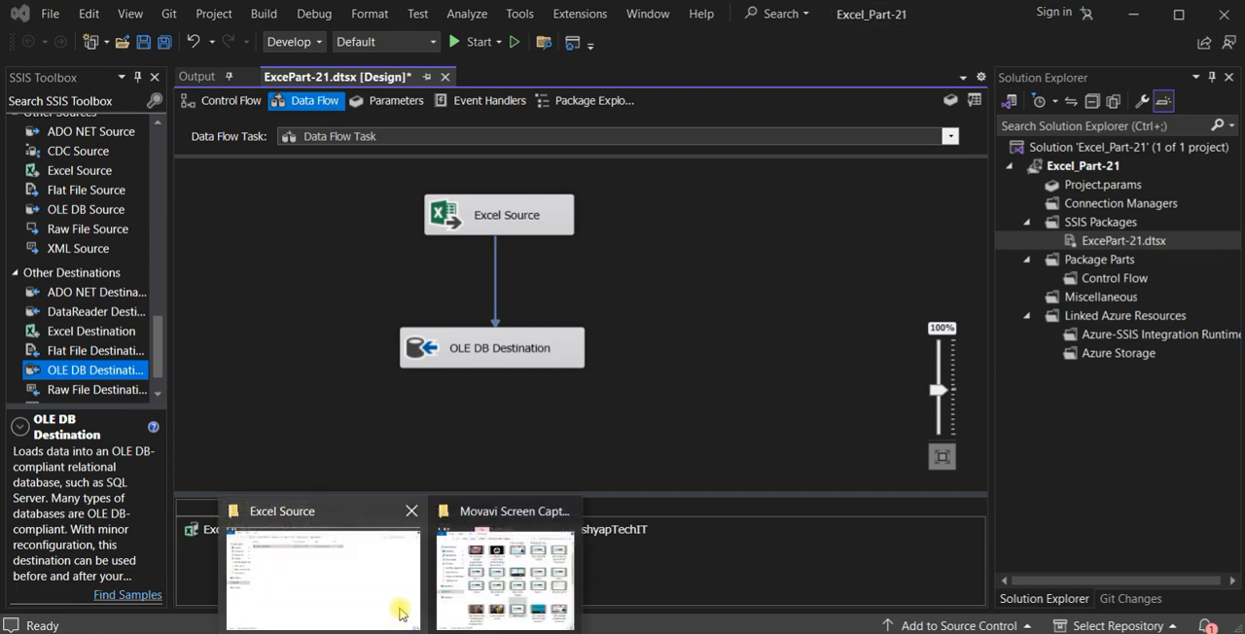
click(387, 576)
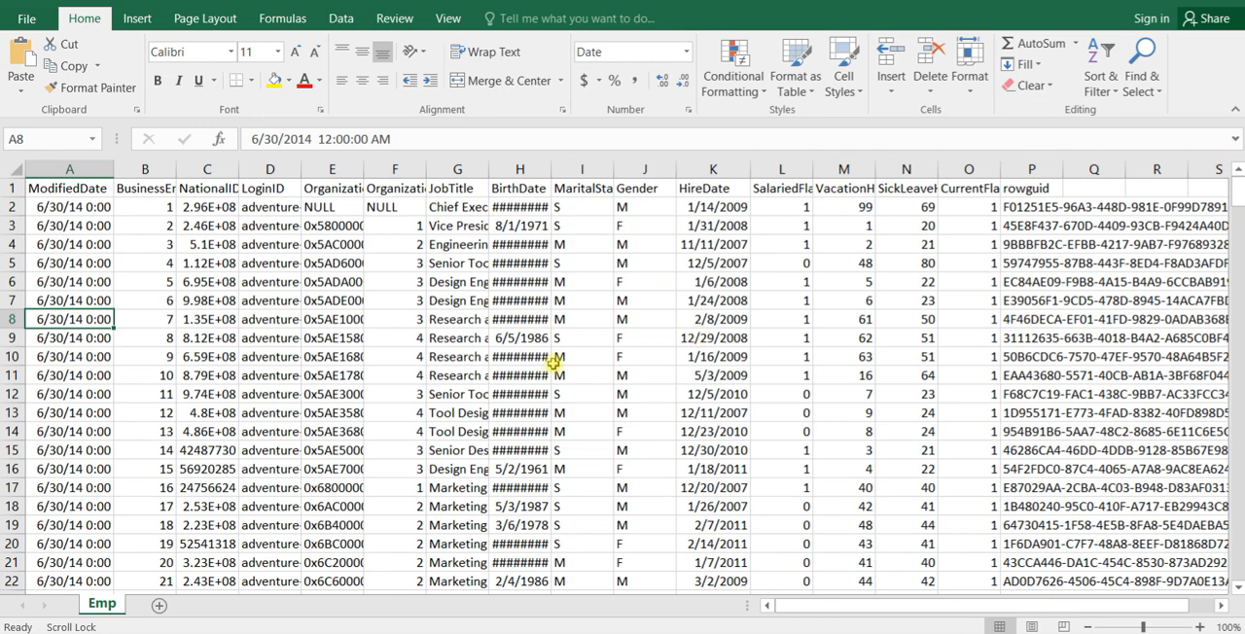
click(396, 204)
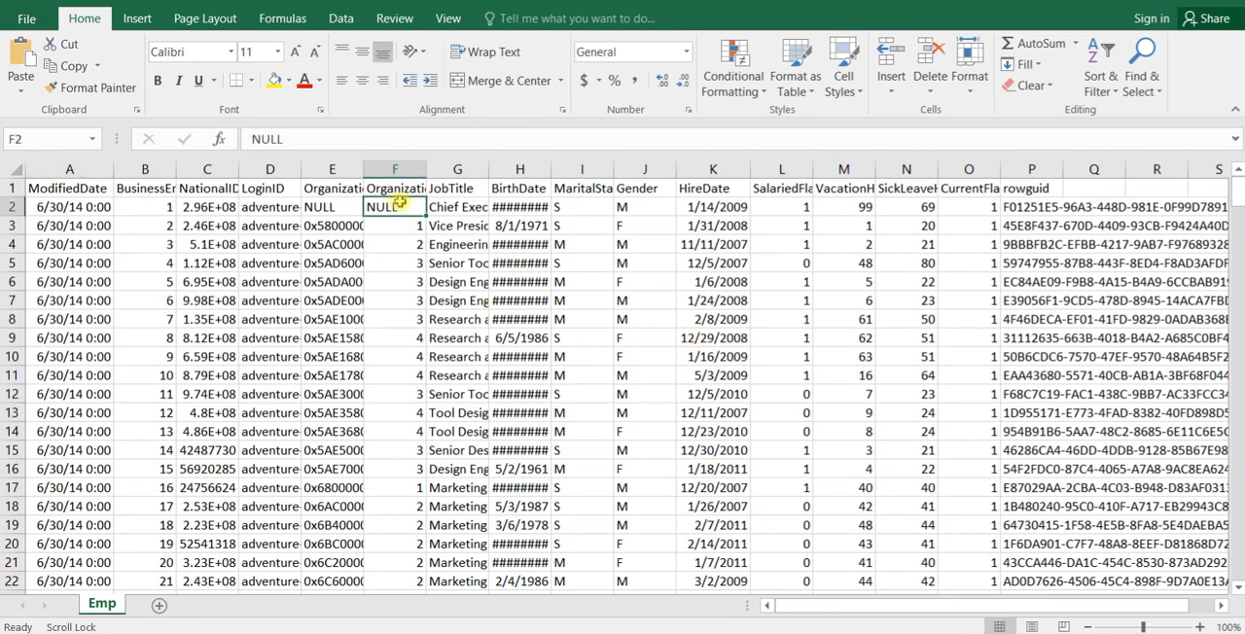
click(342, 201)
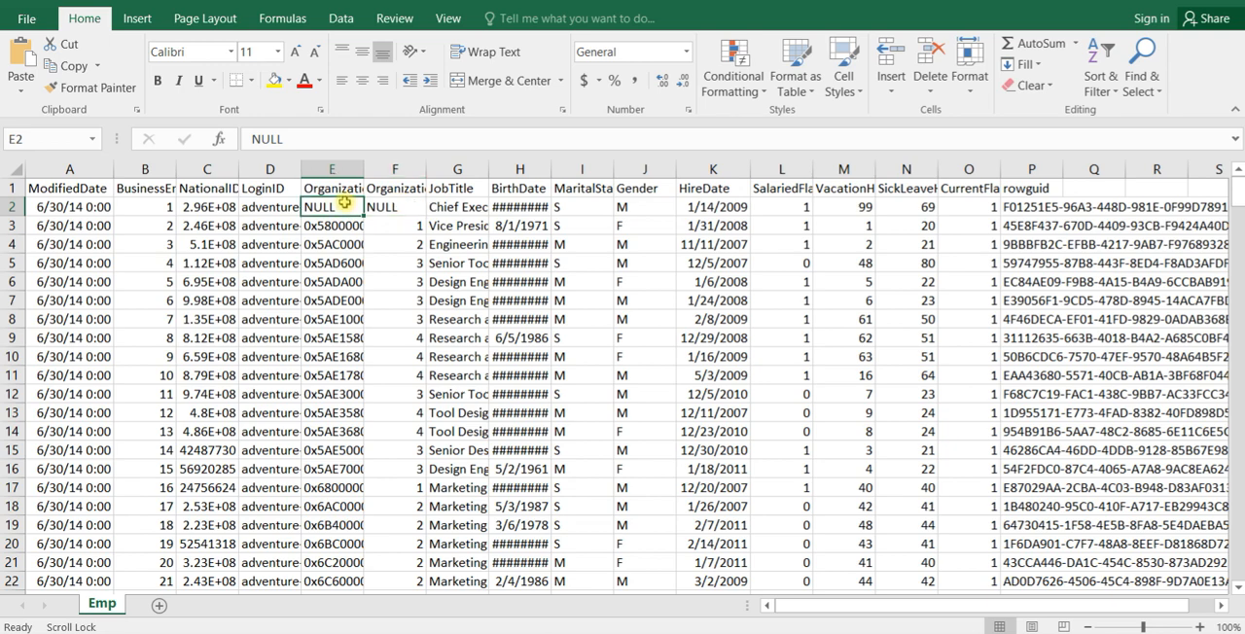
key(ctrl+shift+Down)
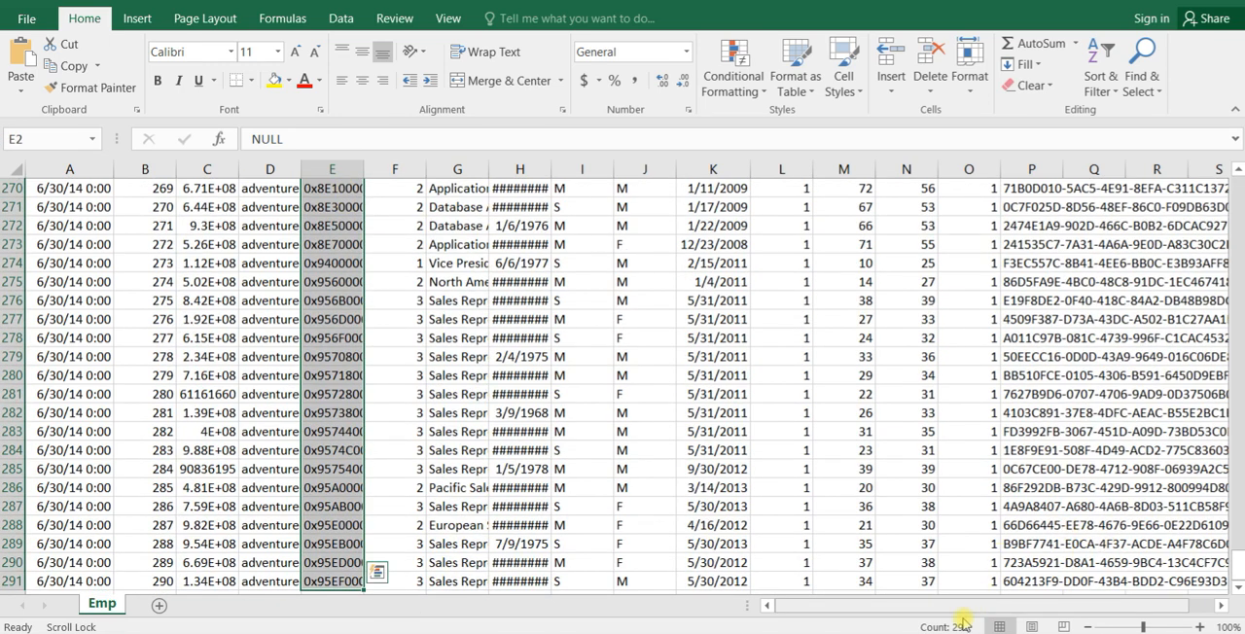
click(267, 373)
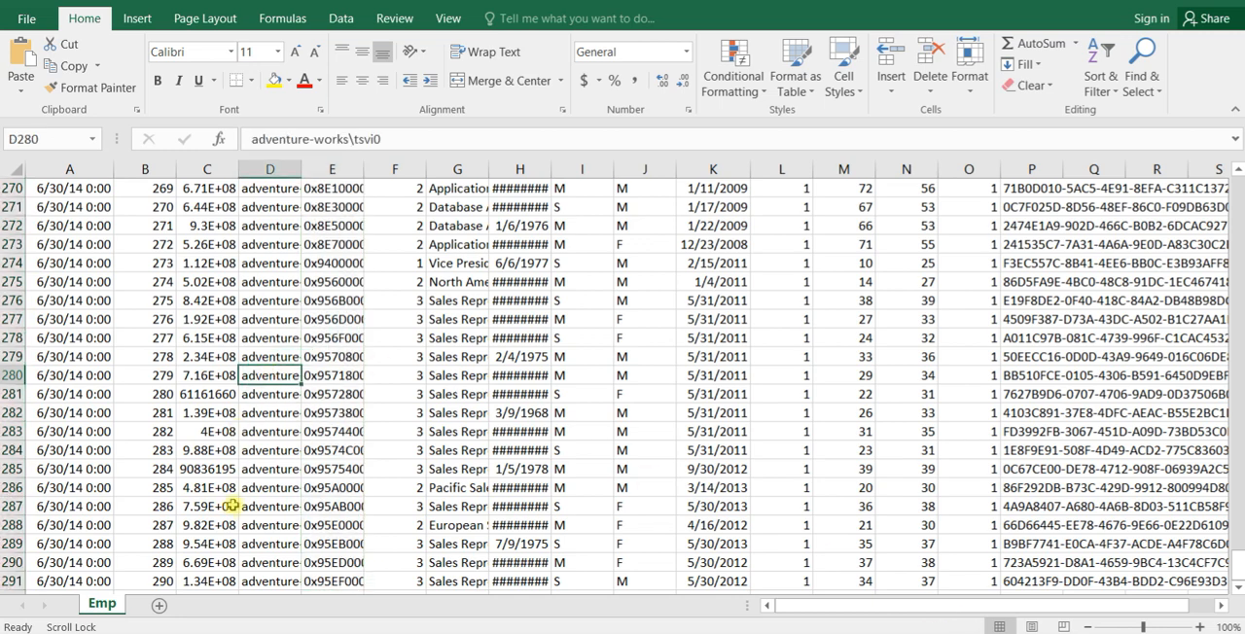
scroll(233, 505, up, 1)
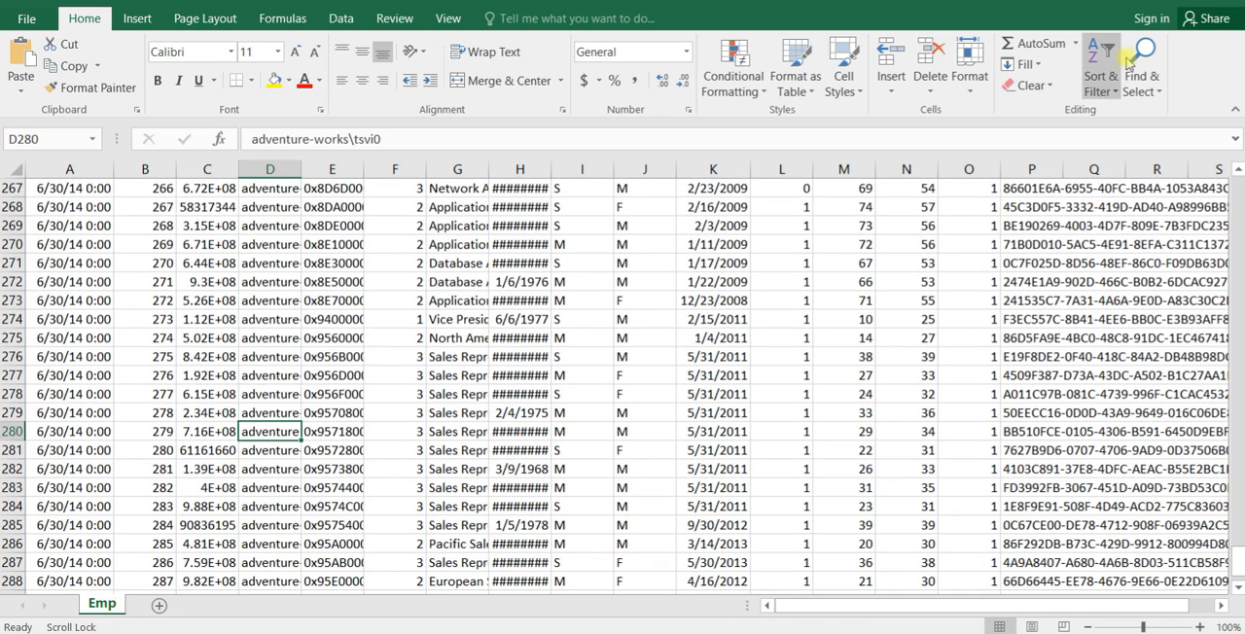
click(1233, 3)
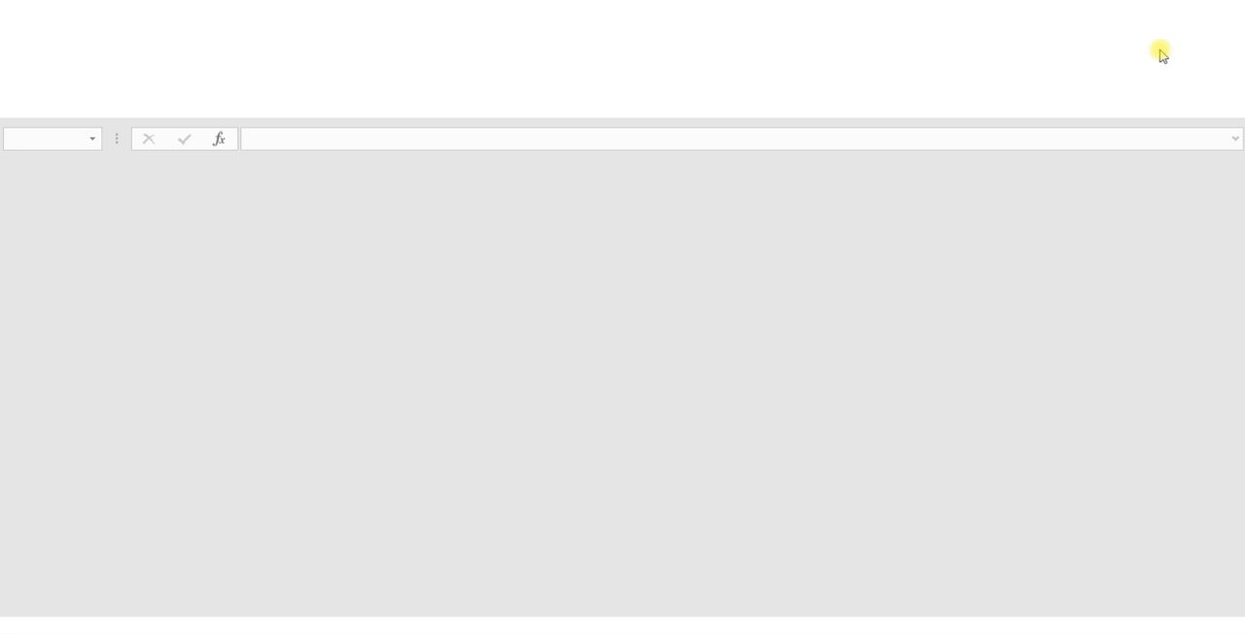
- Switch back to Visual Studio and enable a data viewer on the path between the Excel Source and the OLE DB Destination
key(alt+Tab)
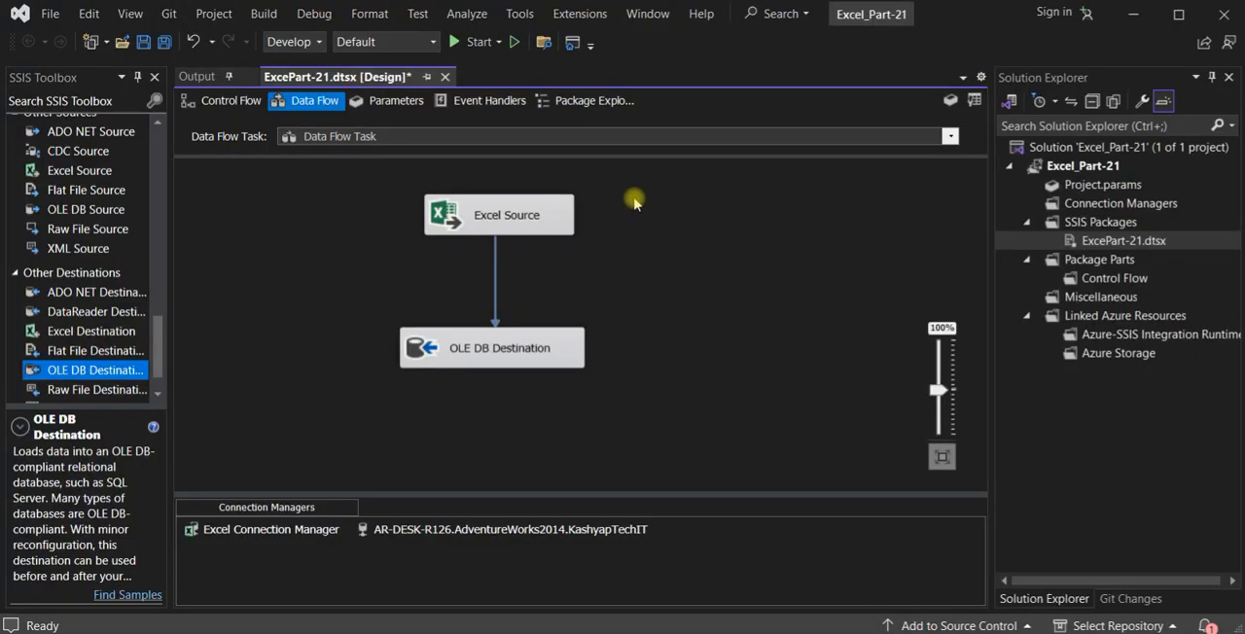
right_click(495, 287)
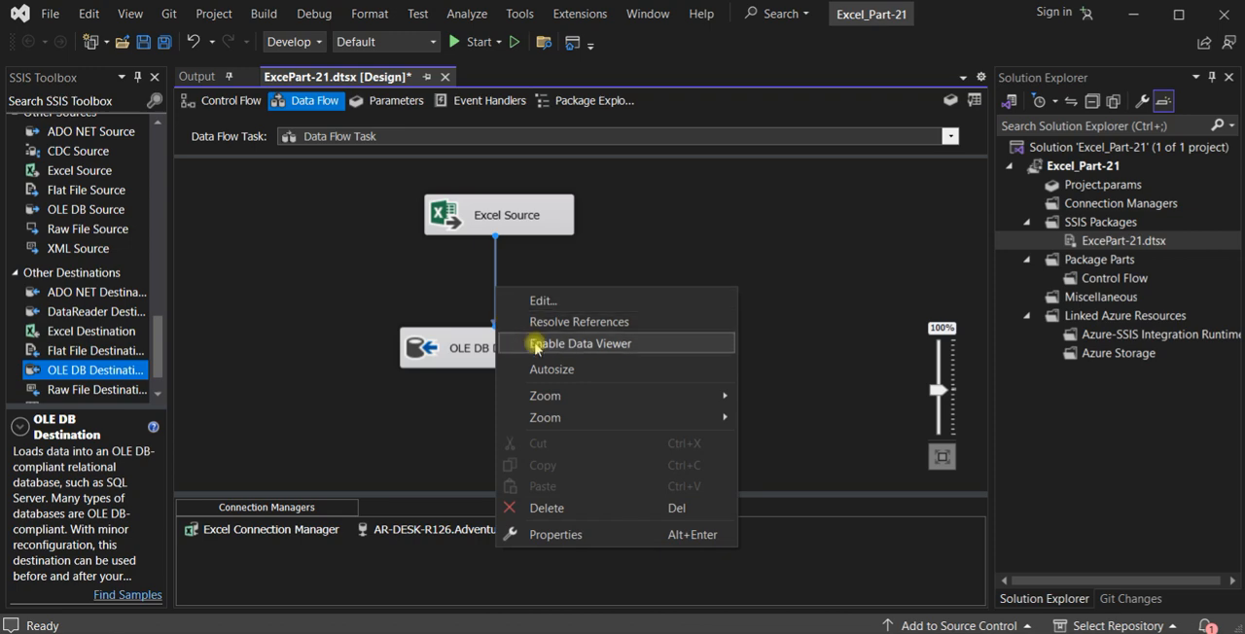
click(535, 345)
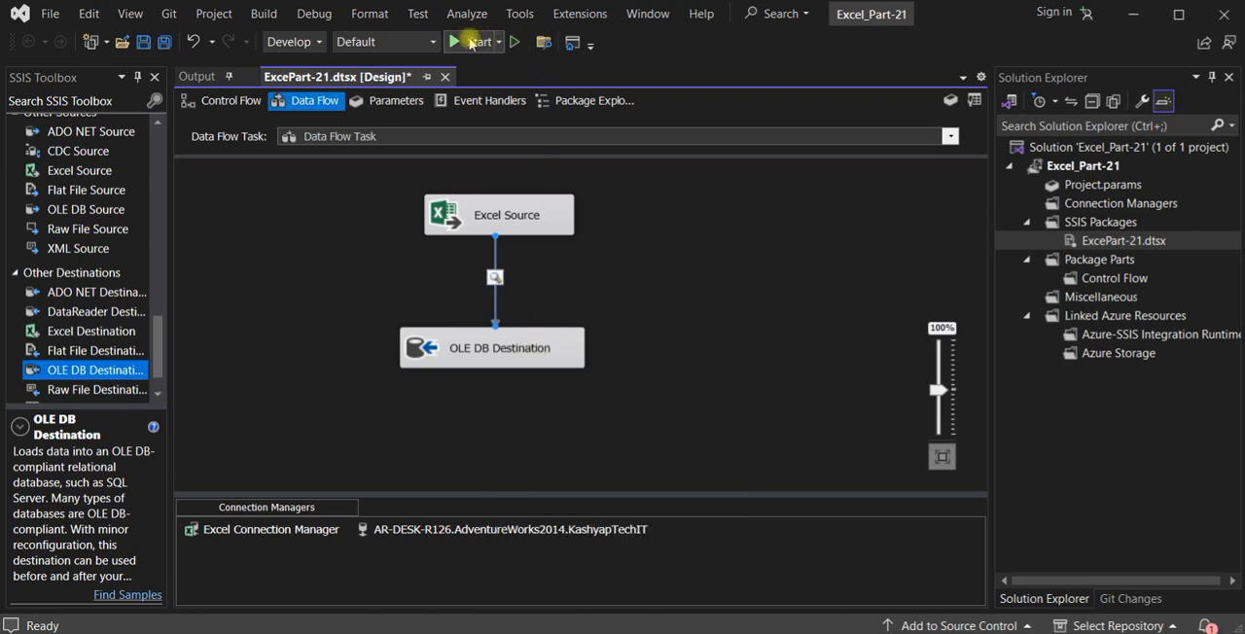
- Run the package, widen the BusinessEntityID column in the data viewer to inspect the rows, and close the viewer
key(F5)
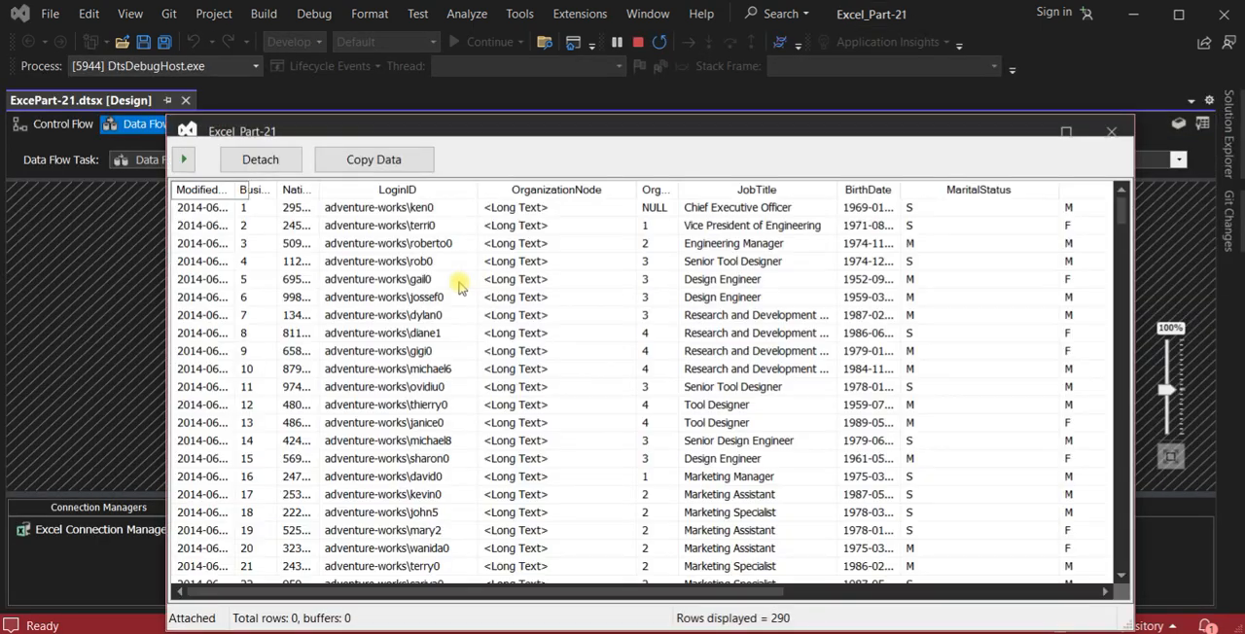
drag(277, 189, 341, 190)
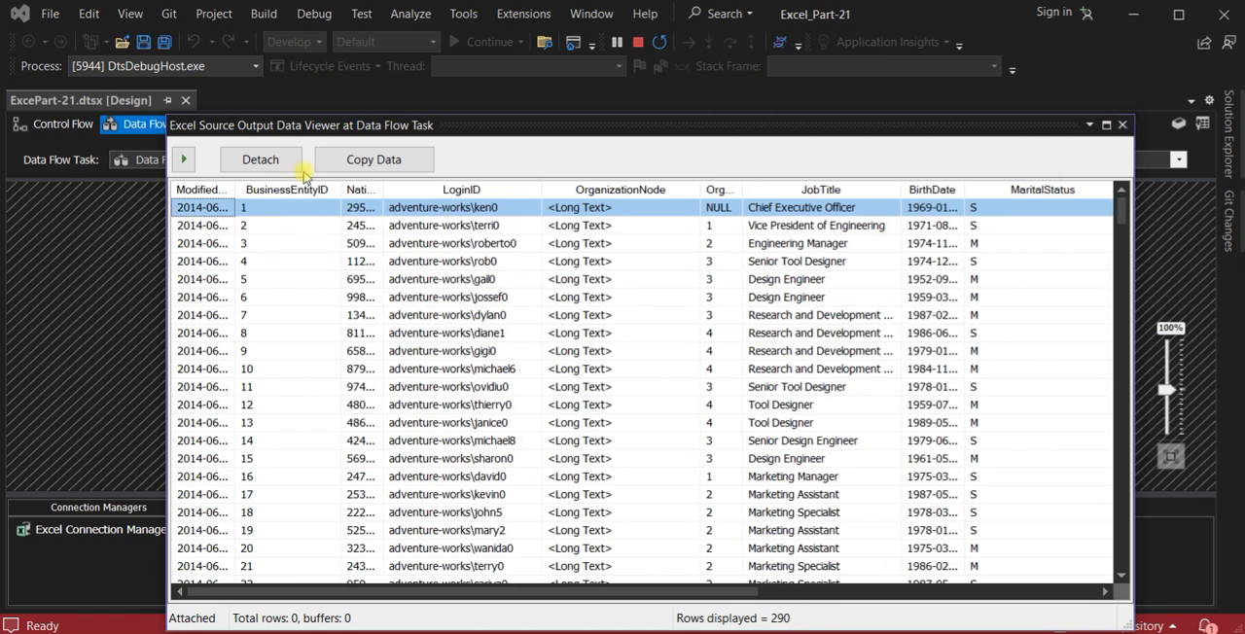
click(1120, 126)
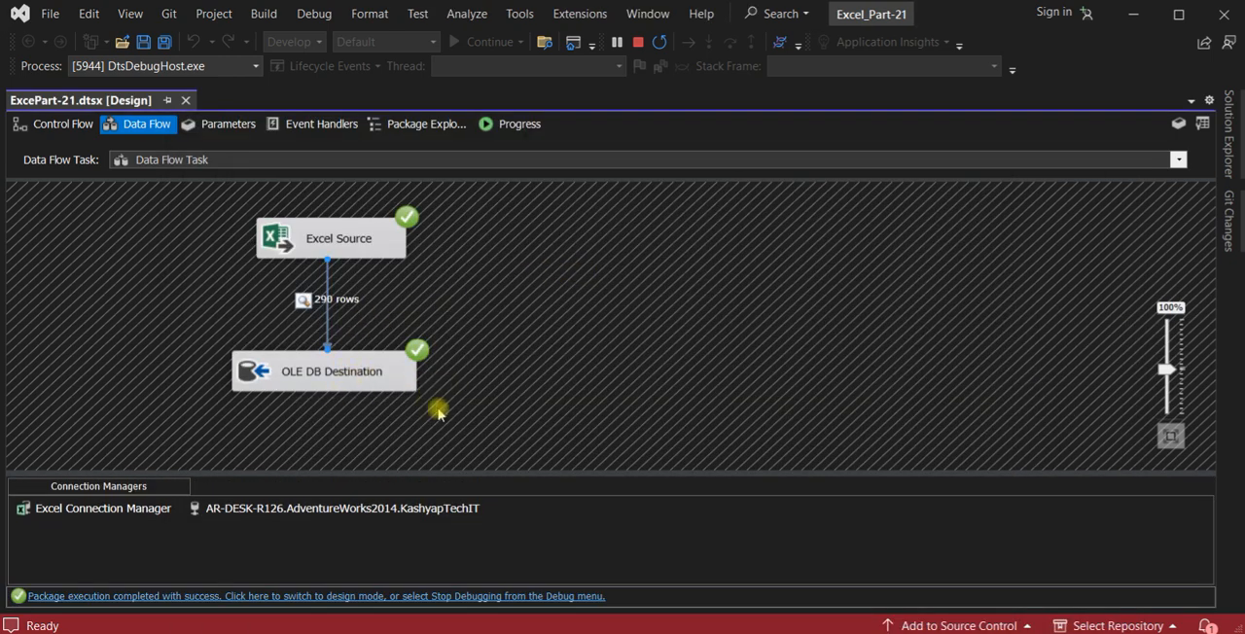
- Switch to SQL Server Management Studio, rerun "Select * from ExcelDestEmp", and look through the loaded rows
key(alt+Tab)
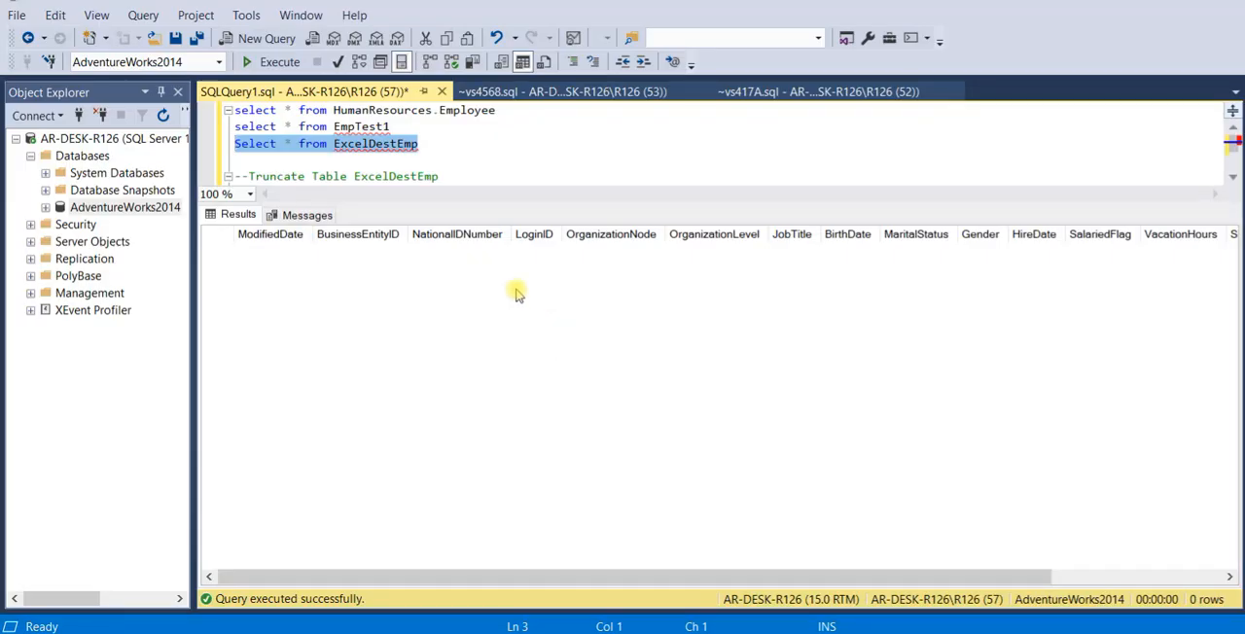
drag(442, 144, 209, 151)
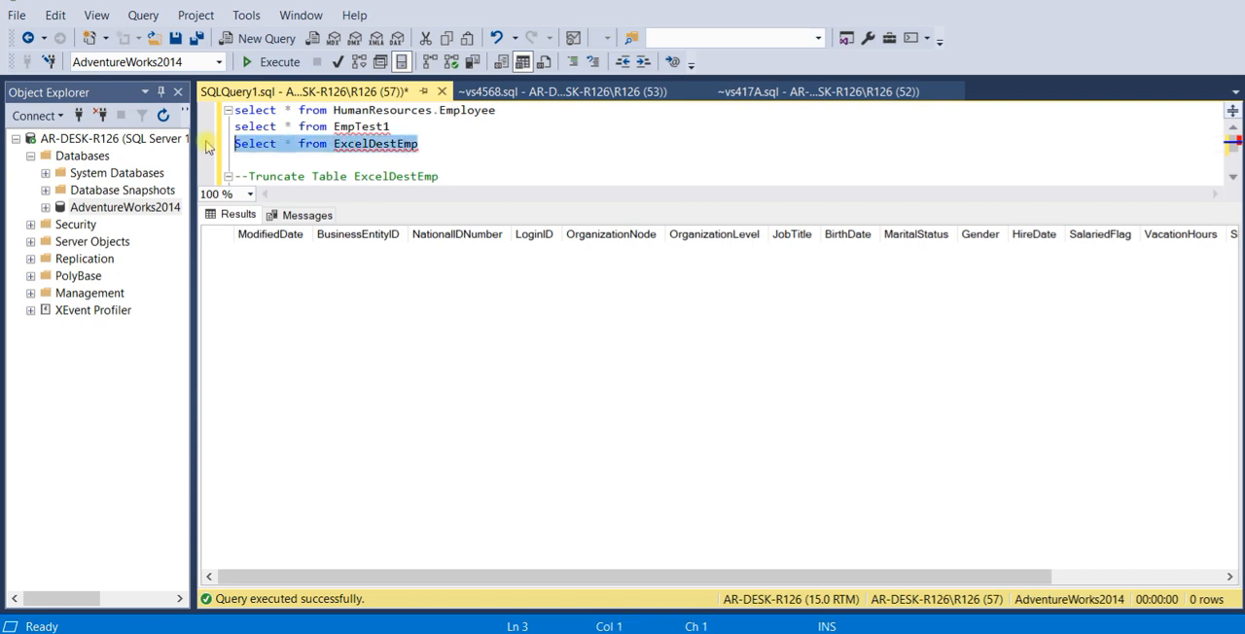
click(245, 61)
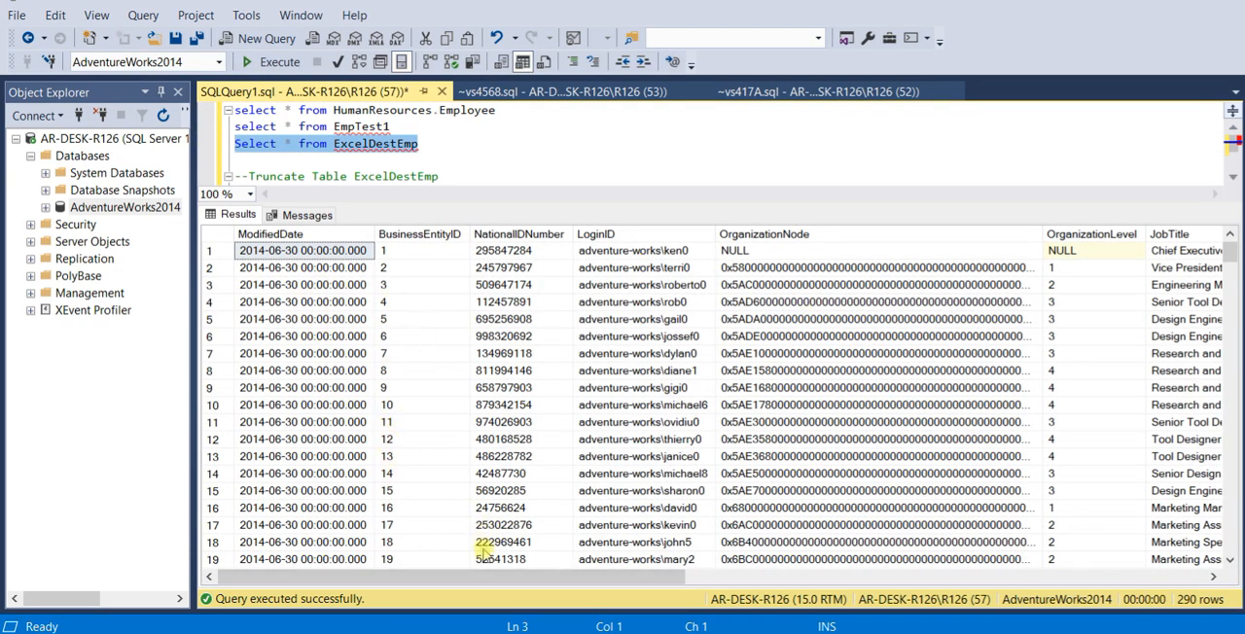
drag(477, 576, 498, 552)
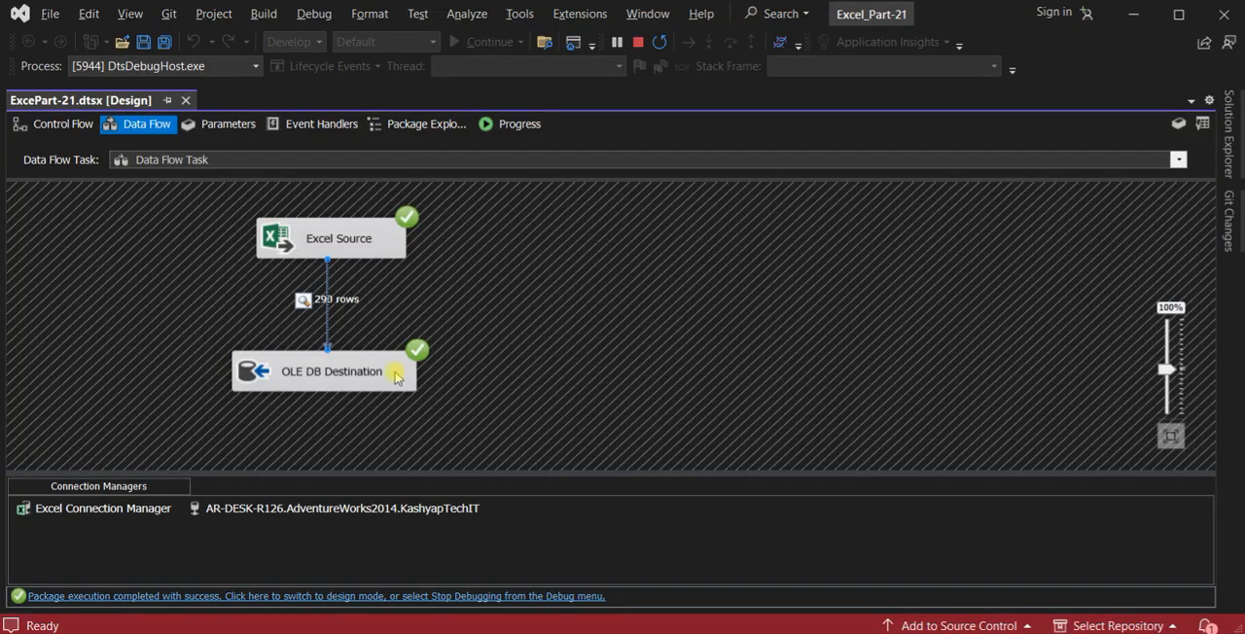
- Switch back to Visual Studio, stop debugging the package, and delete the OLE DB Destination from the data flow
click(375, 382)
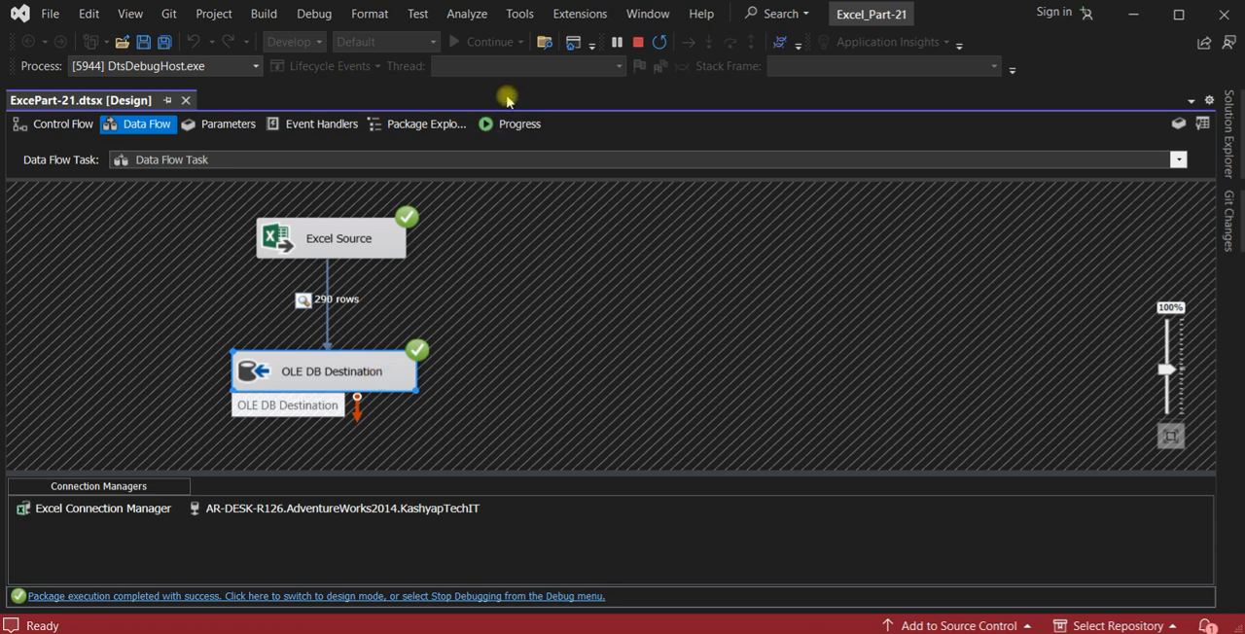
click(637, 41)
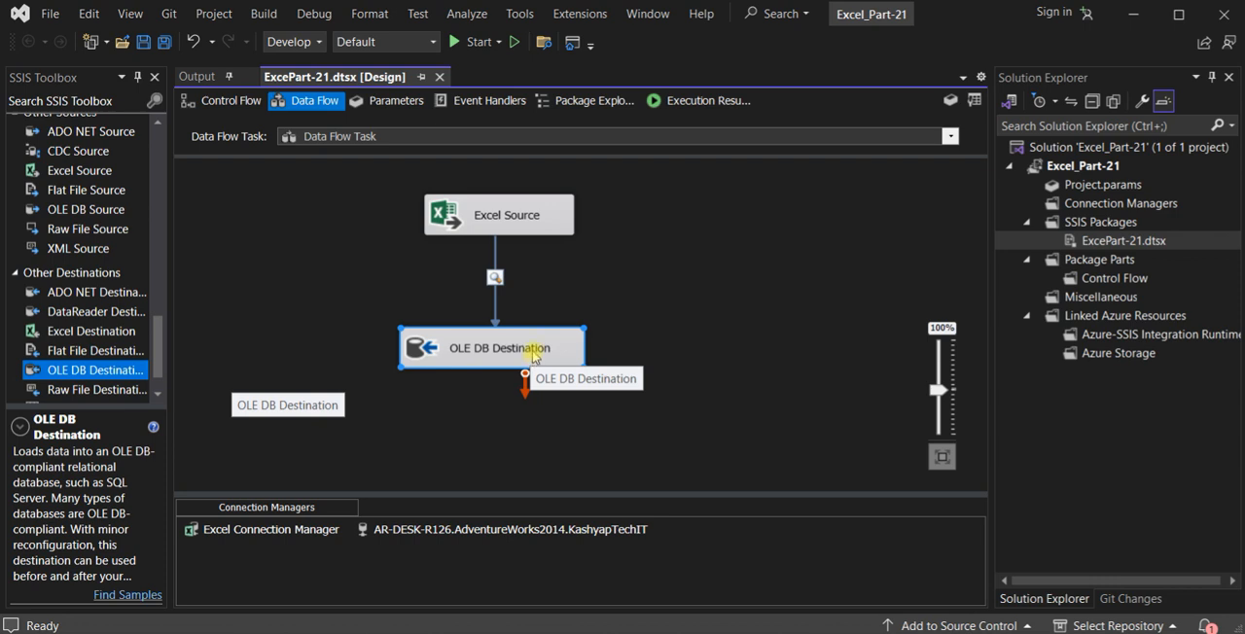
key(Delete)
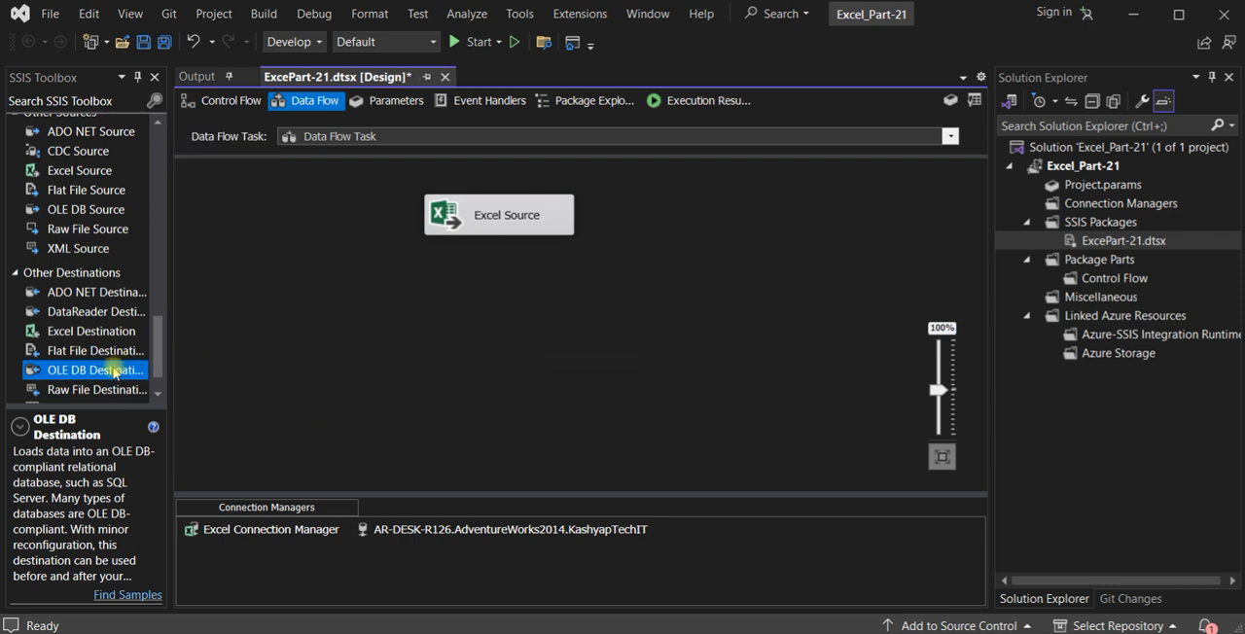
- Add a new OLE DB Destination below the Excel Source and connect the source's regular data output to it
drag(112, 372, 557, 307)
click(512, 216)
drag(509, 257, 675, 331)
double_click(660, 334)
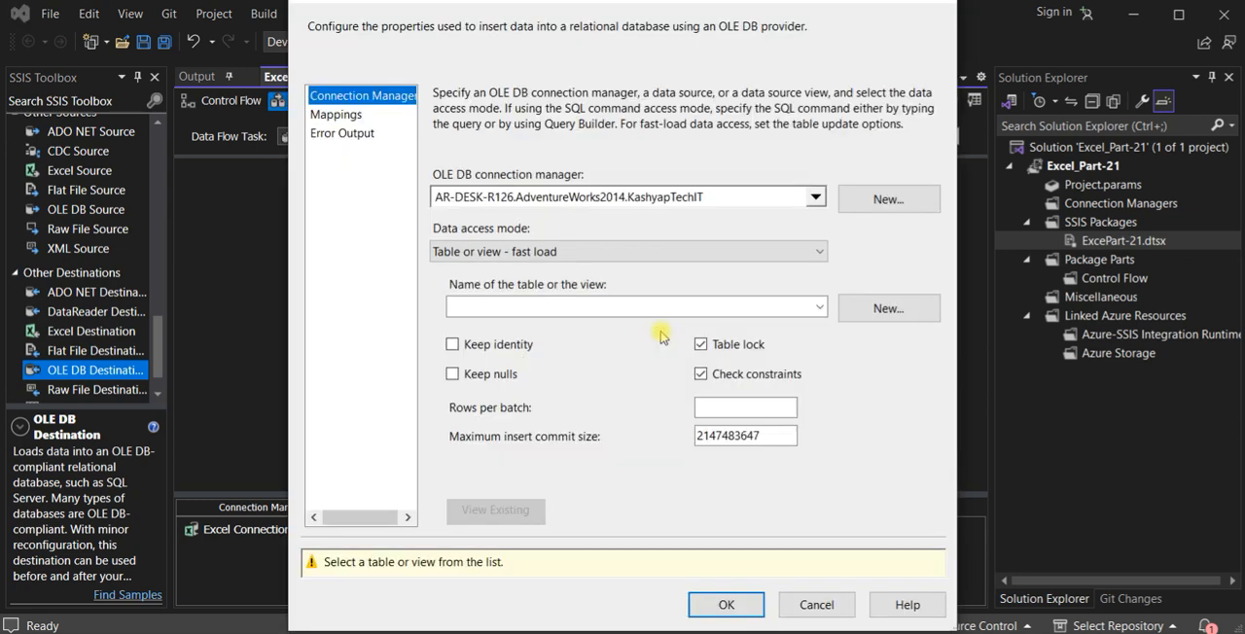
click(817, 602)
- From the new OLE DB Destination's settings, create a destination table, naming it ExcelDest2 in the CREATE TABLE statement
double_click(559, 327)
click(819, 306)
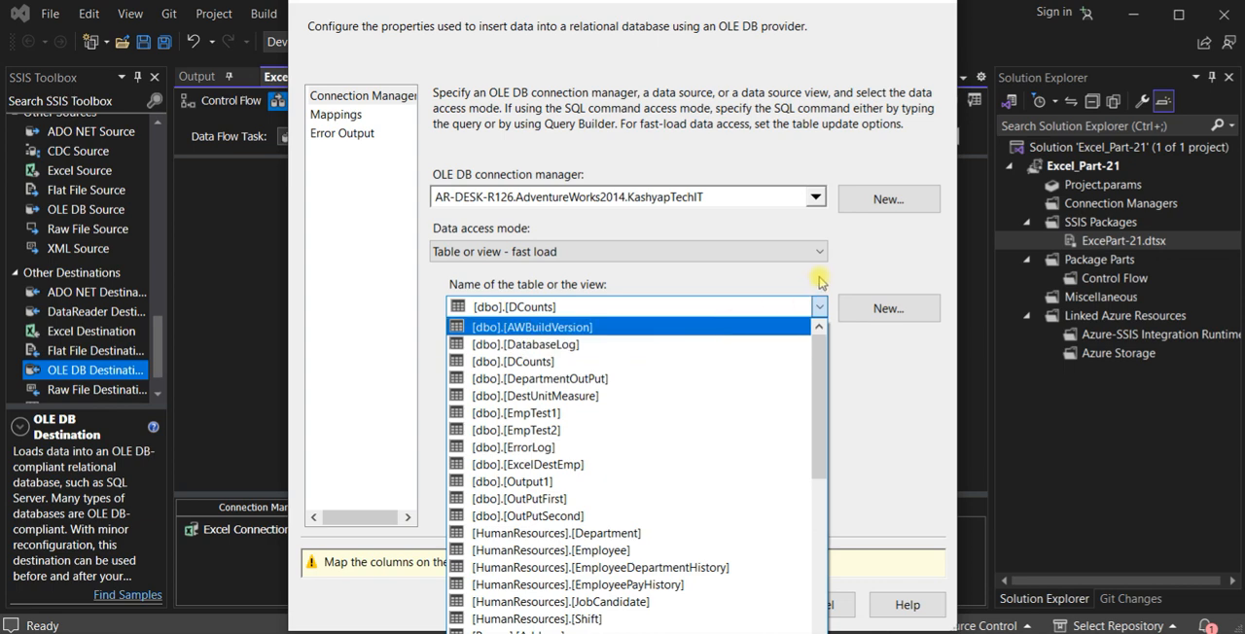
click(817, 298)
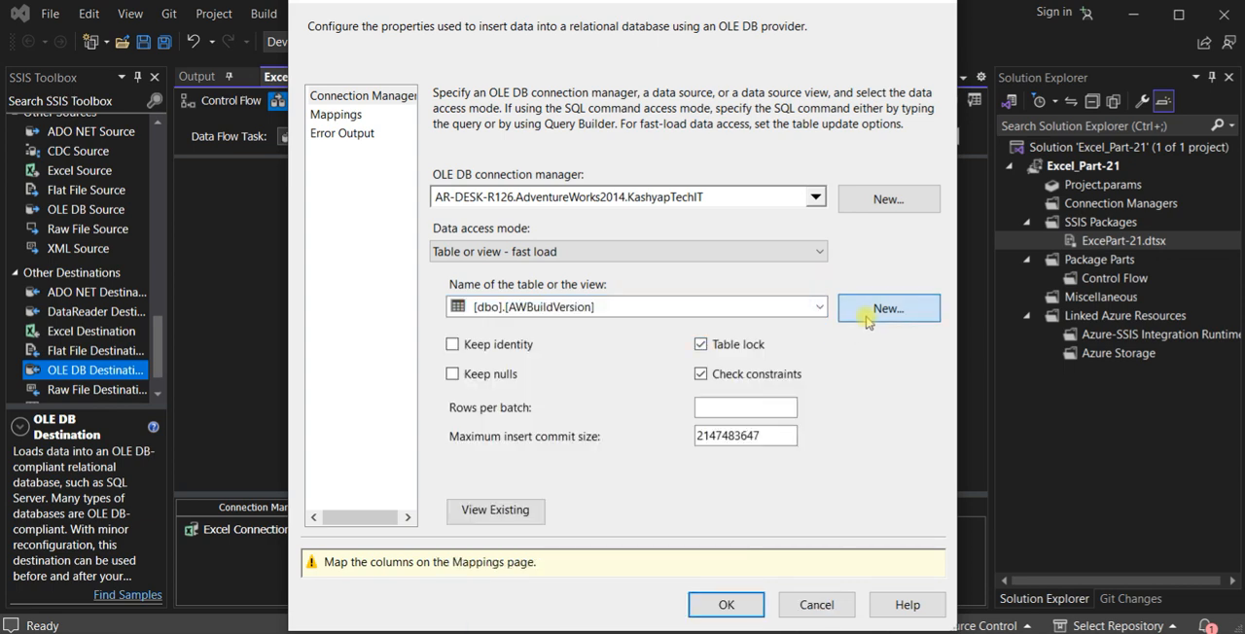
click(861, 311)
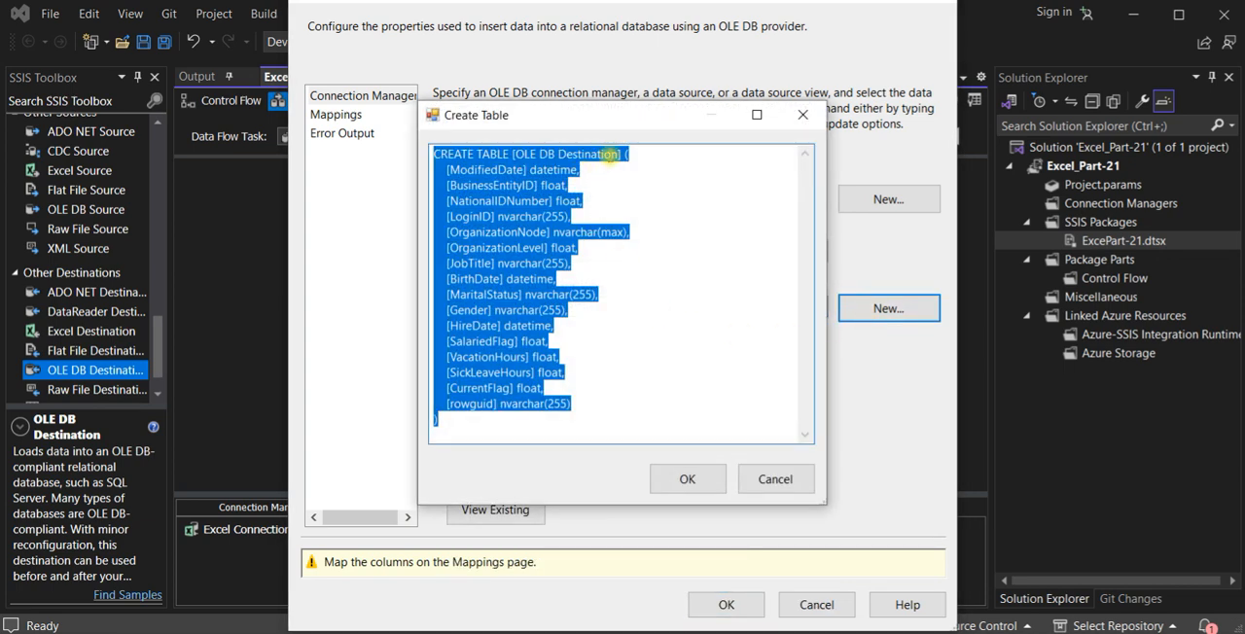
click(621, 154)
drag(616, 153, 525, 154)
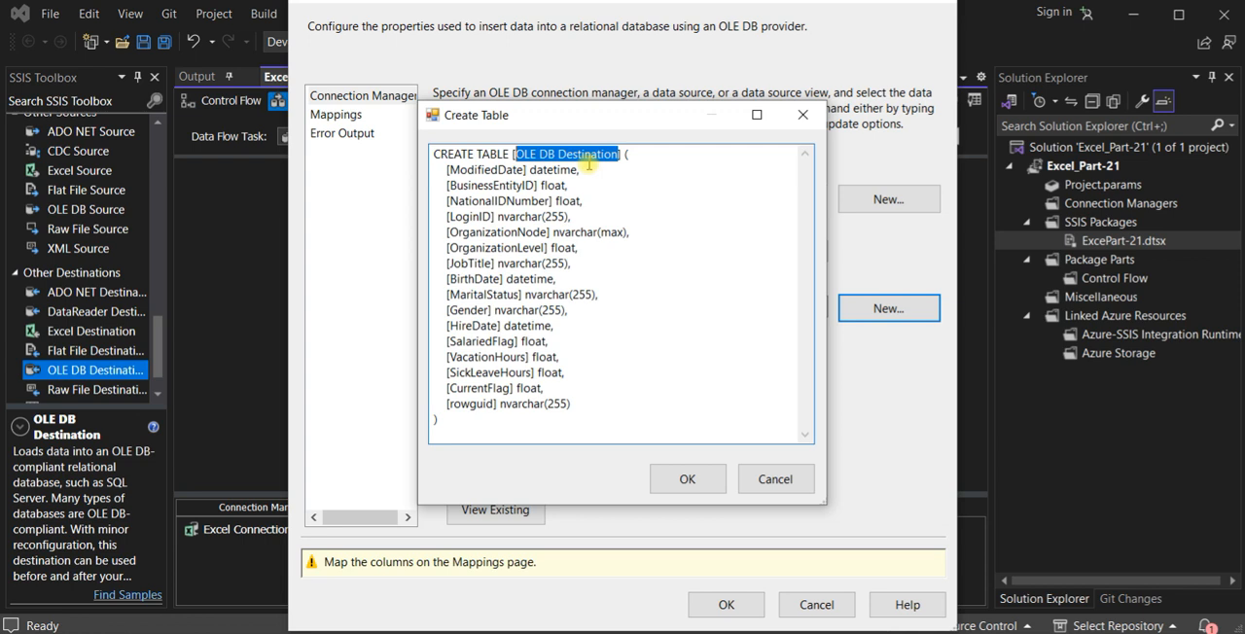
text(Excel)
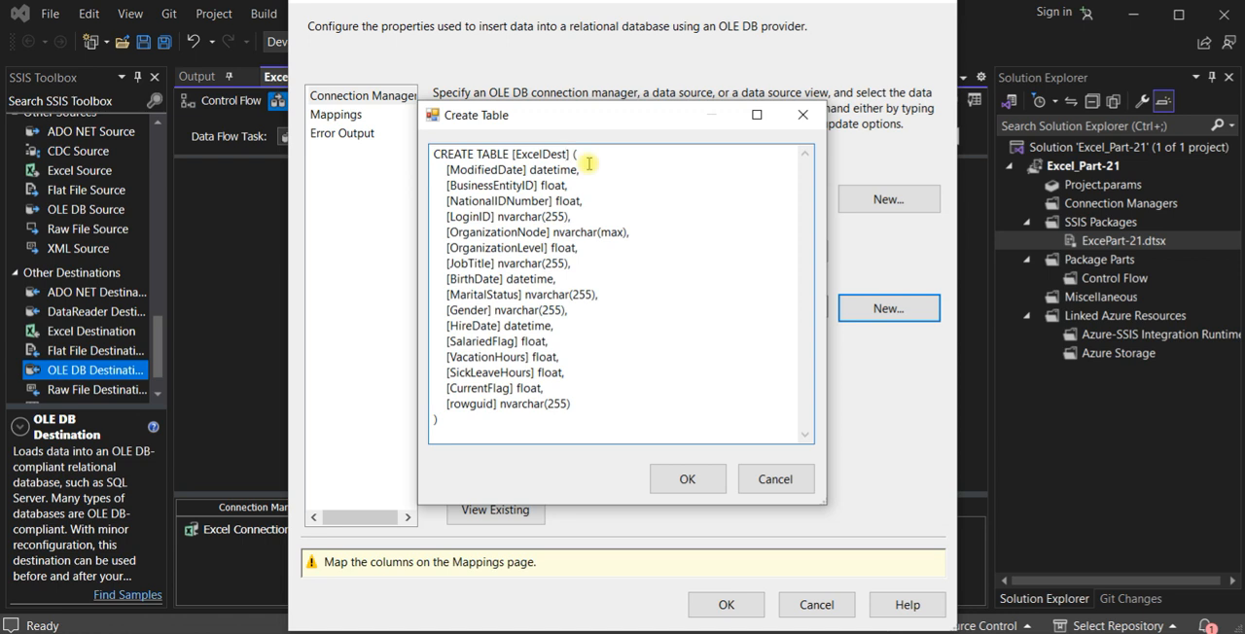
text(Dest2)
click(688, 479)
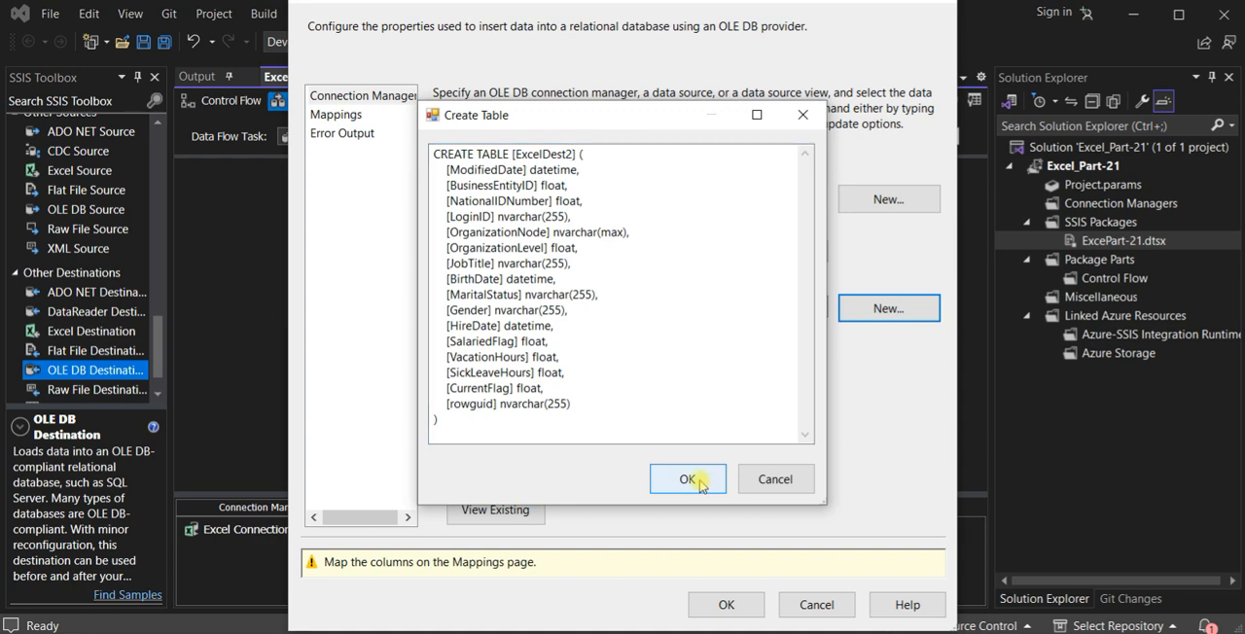
- Accept the automatic column mappings for the ExcelDest2 destination, and save and run the package
click(340, 116)
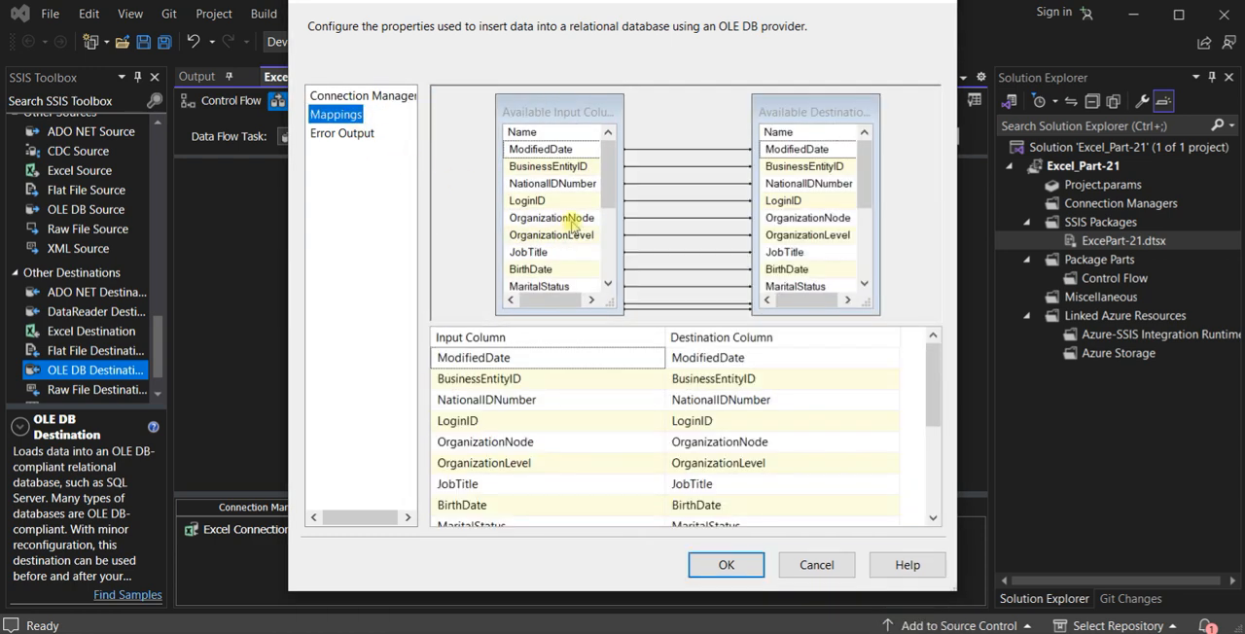
click(759, 564)
key(ctrl+s)
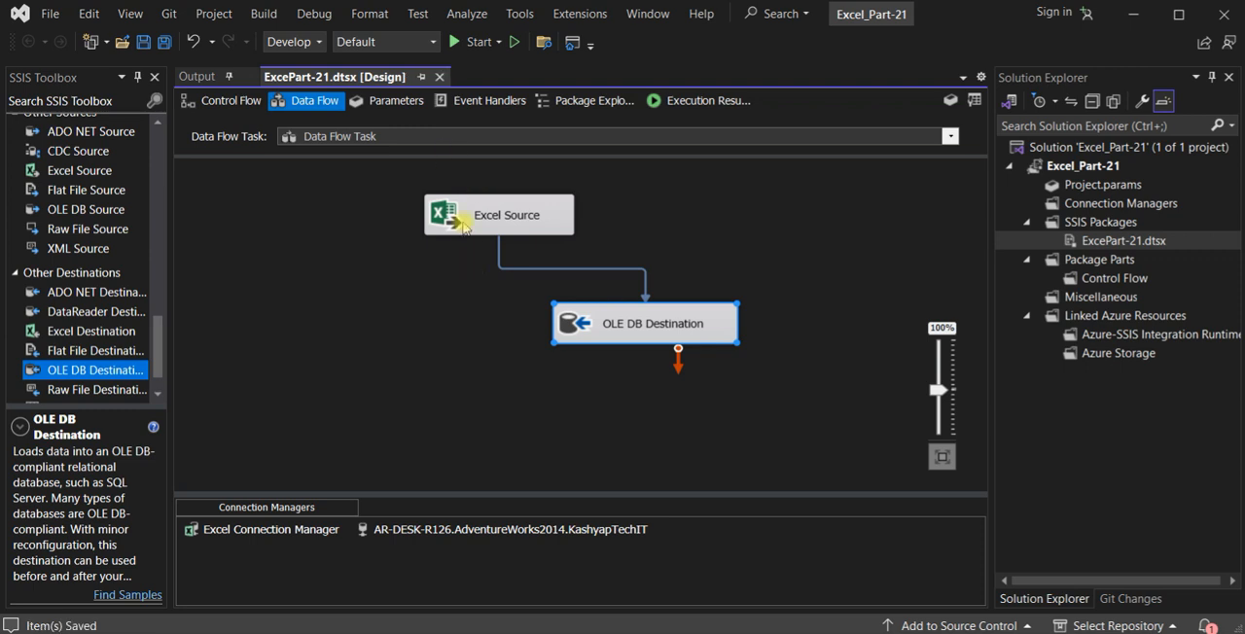
click(477, 42)
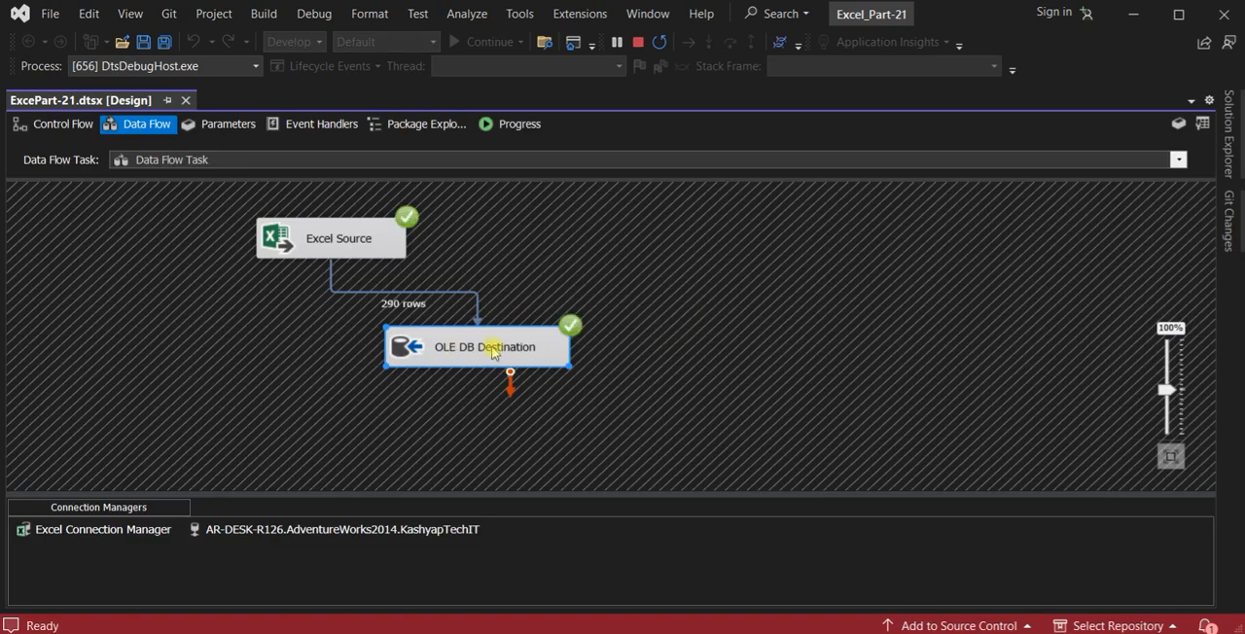
- Open the OLE DB Destination's settings to check its target table, and switch to SQL Server Management Studio
double_click(477, 349)
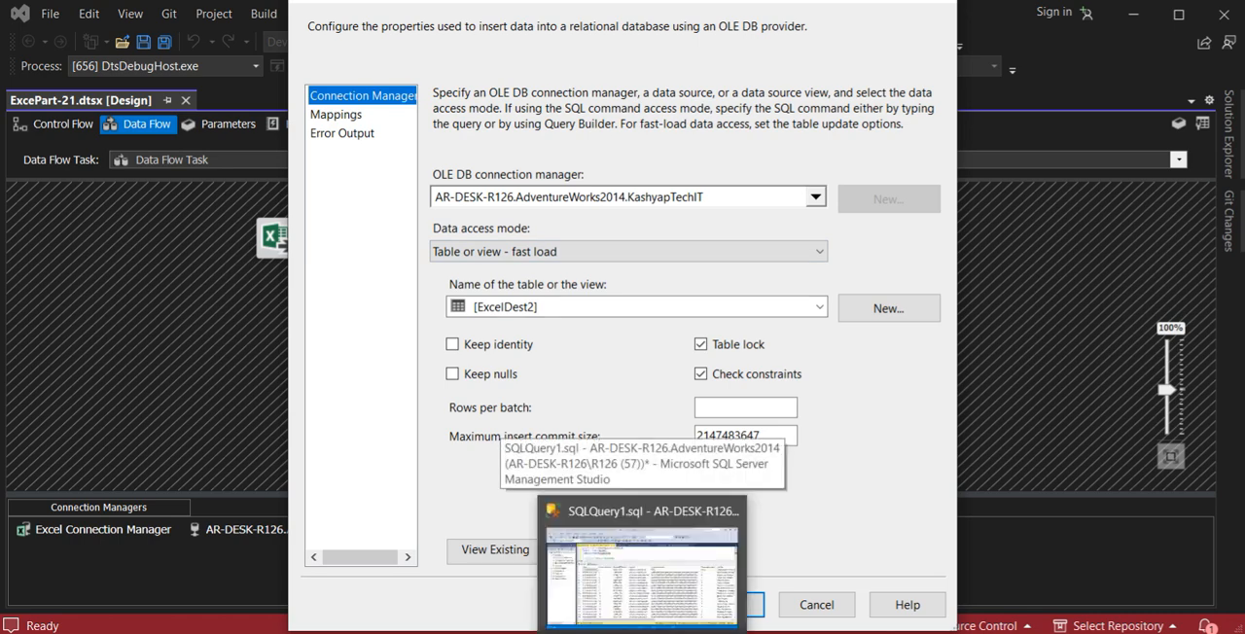
click(647, 555)
key(alt+Tab)
key(alt+Tab)
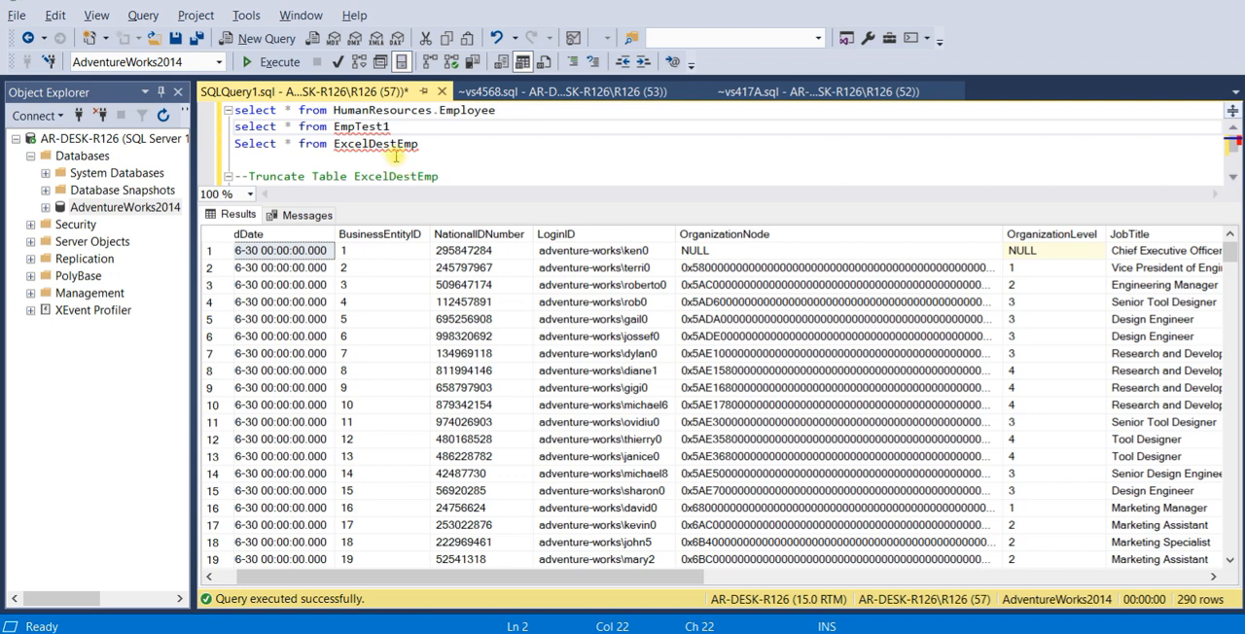
- Change the ExcelDestEmp query to "Select * from ExcelDest2", run only that statement, and look through the loaded rows
click(418, 144)
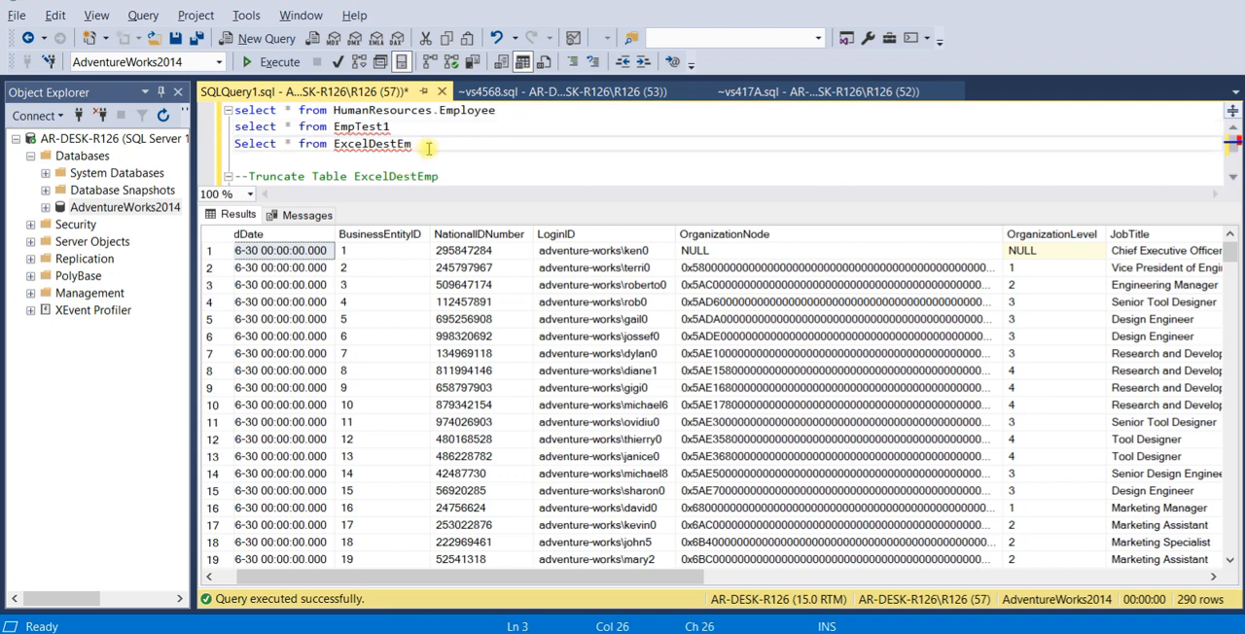
click(430, 138)
drag(435, 143, 234, 144)
click(272, 61)
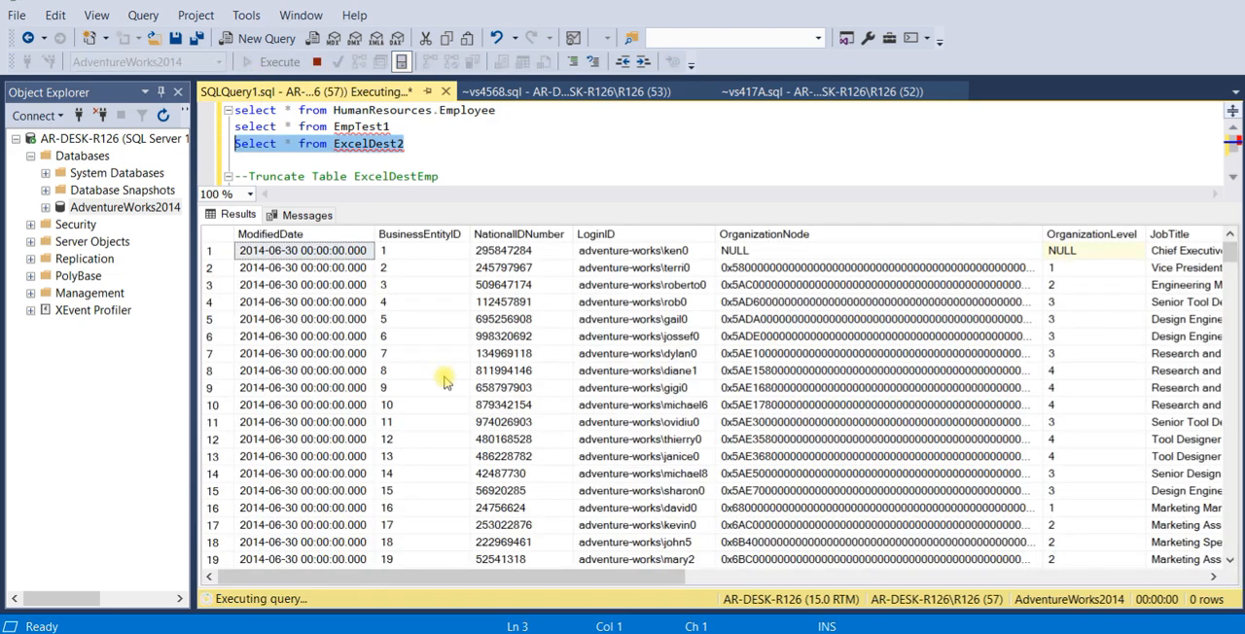
mouse_move(652, 581)
mouse_down()
mouse_move(1070, 581)
mouse_move(647, 581)
mouse_up()
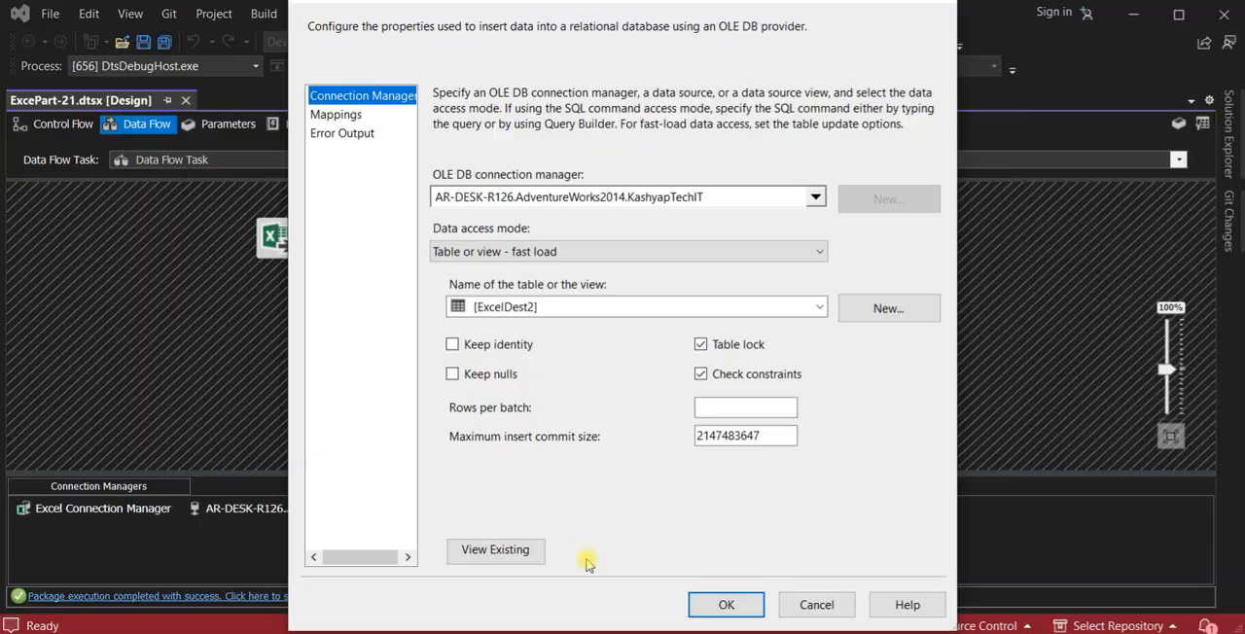
- Back in Visual Studio, cancel the destination's settings, stop debugging, and delete the OLE DB Destination from the data flow
click(817, 604)
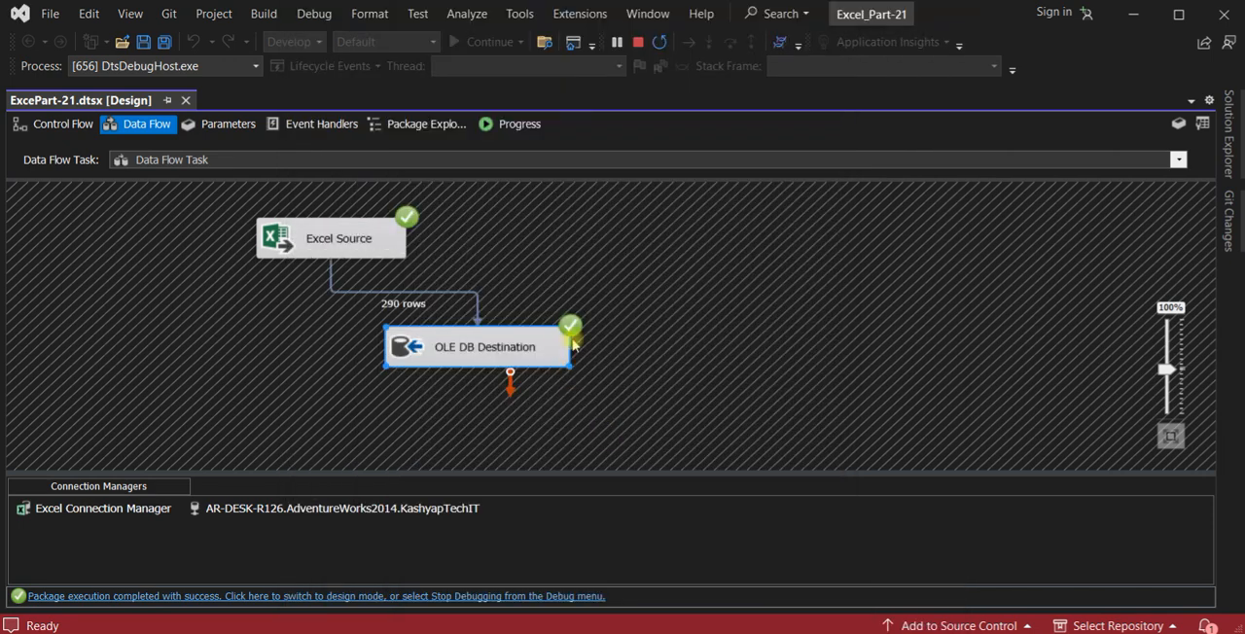
click(641, 41)
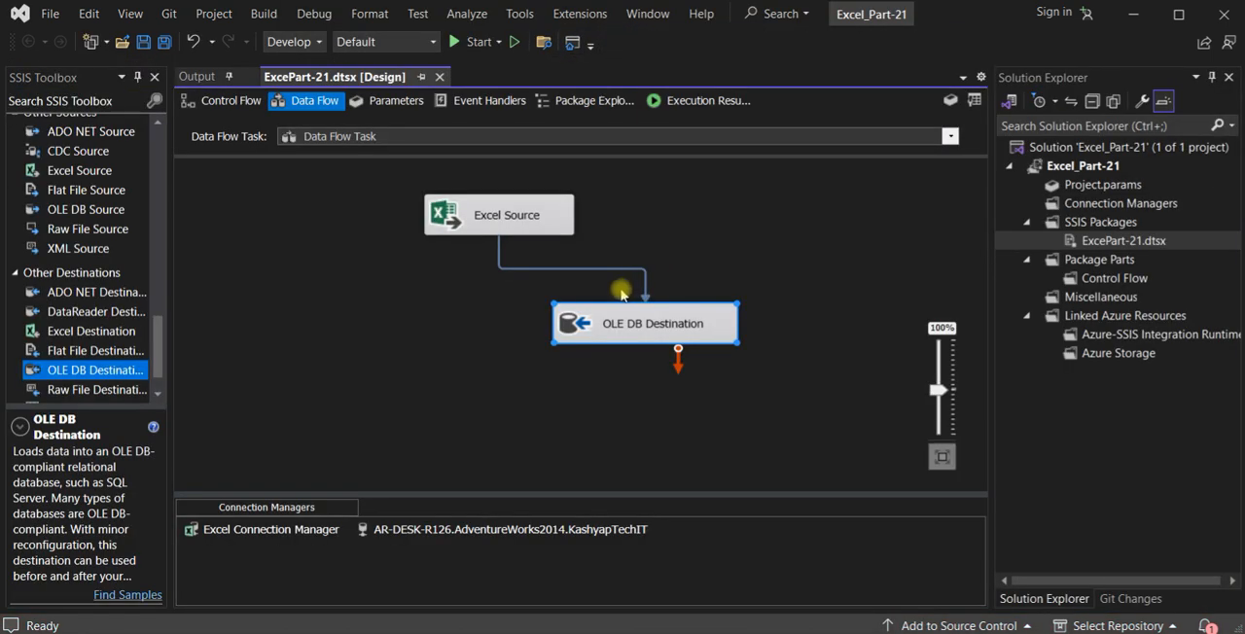
click(556, 269)
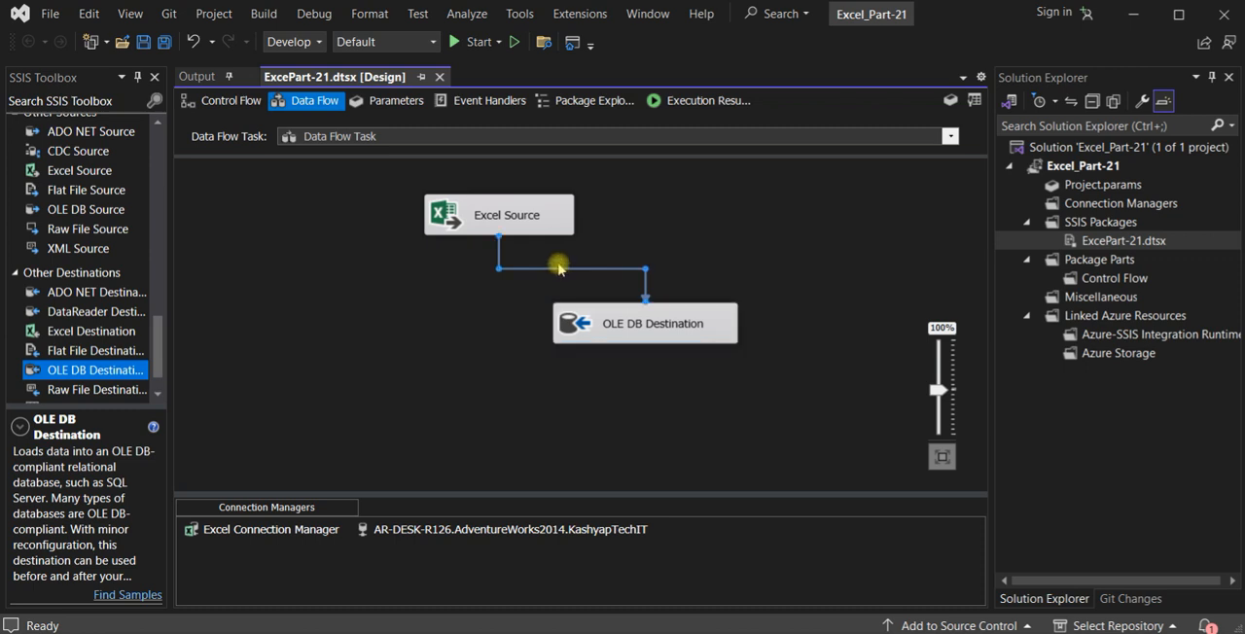
click(605, 332)
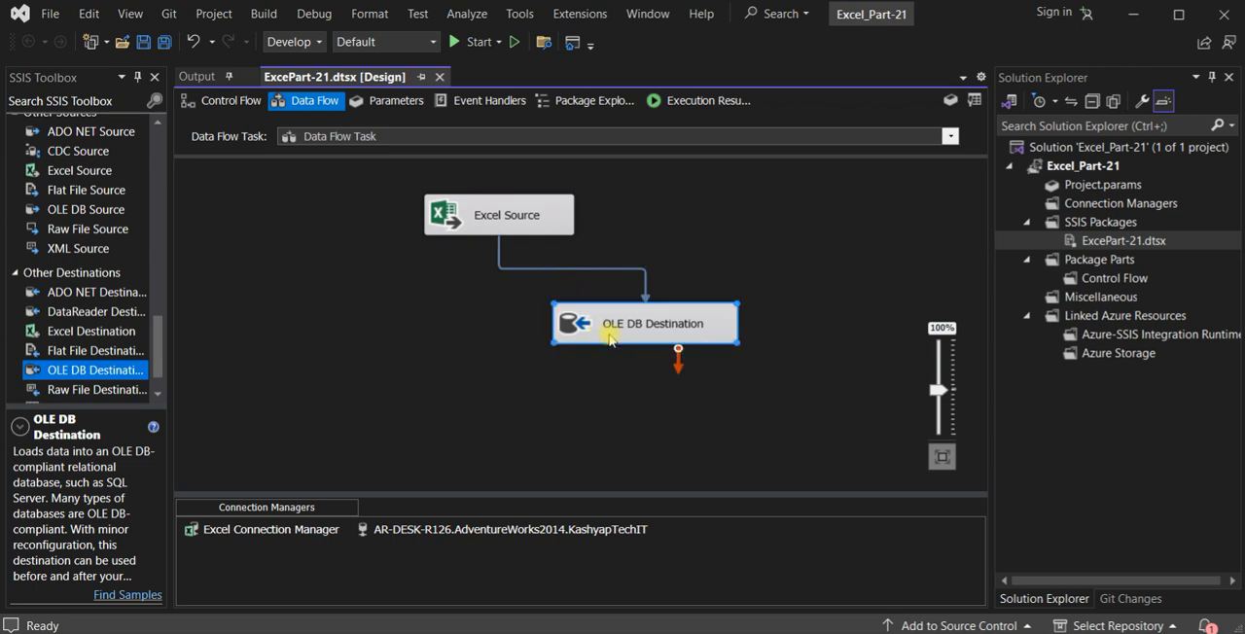
key(Delete)
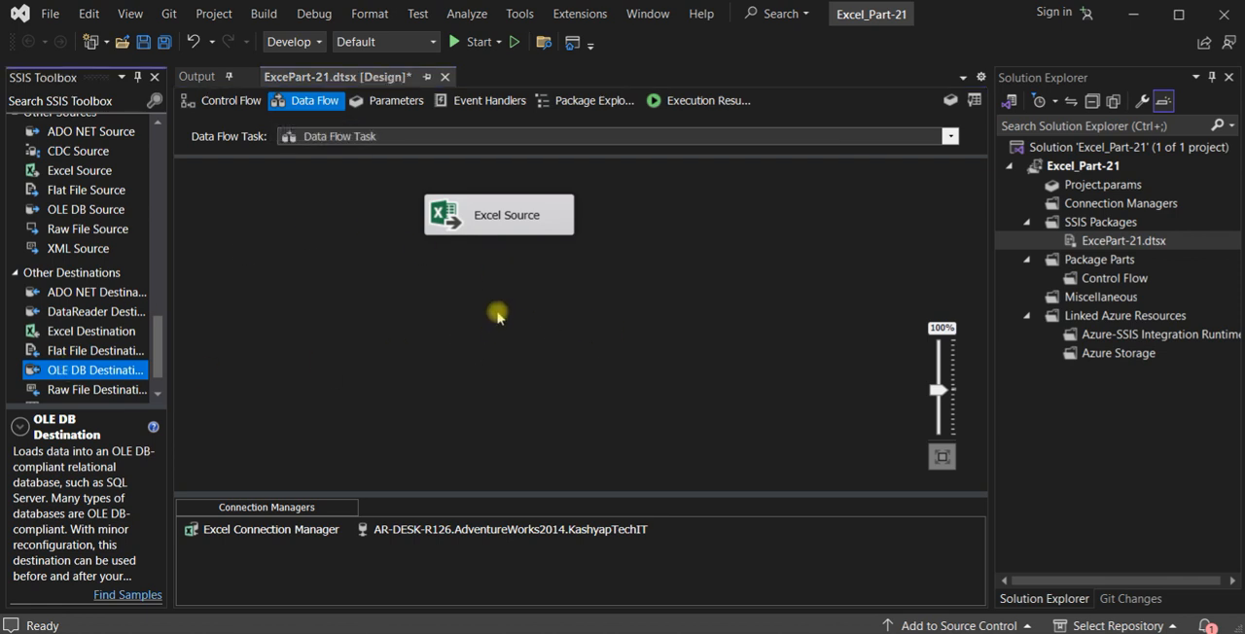
- Add another OLE DB Destination below the Excel Source, connect the source's regular data output to it, and open its settings
key(ctrl+z)
click(501, 215)
drag(499, 245, 576, 348)
double_click(576, 348)
- Set the destination table to [dbo].[EmpTest1] and accept the automatic column mappings after reviewing them
click(819, 308)
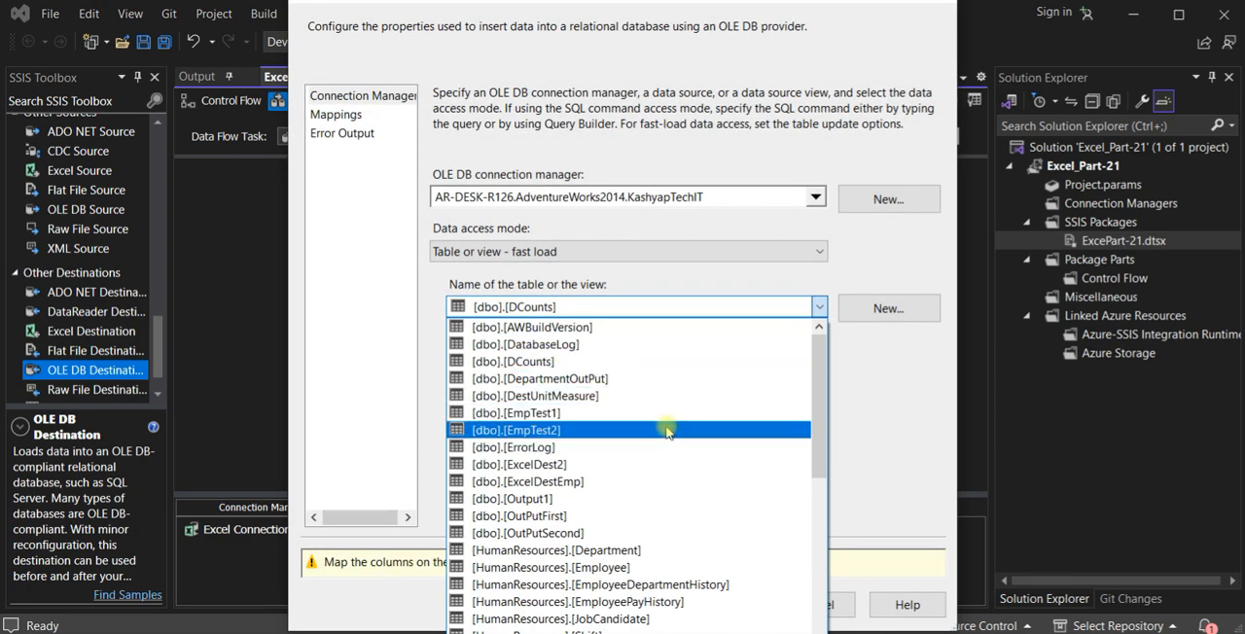
click(651, 412)
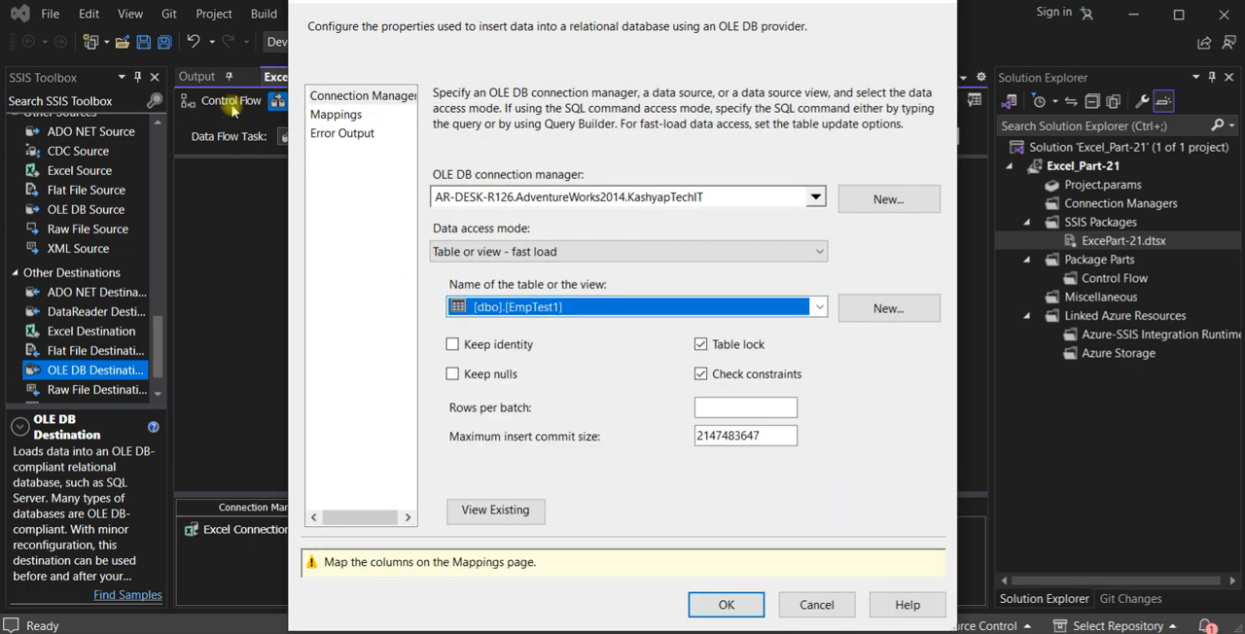
click(313, 116)
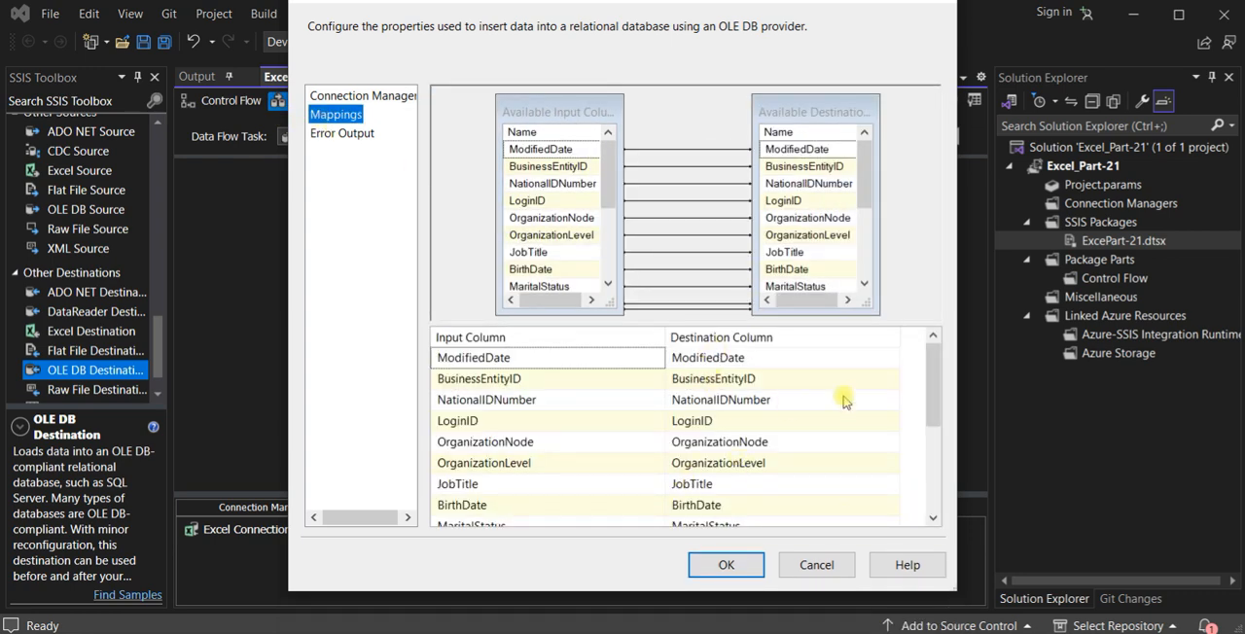
drag(931, 386, 932, 472)
click(726, 562)
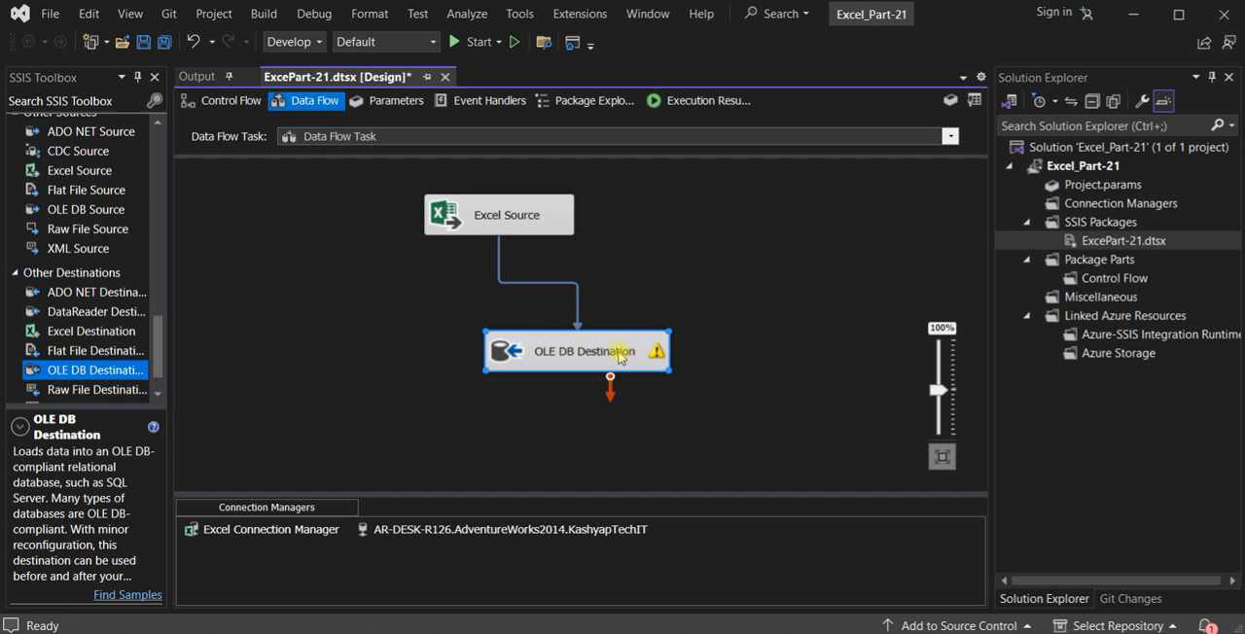
- Align the OLE DB Destination directly under the Excel Source, and examine its warning and its column mappings to EmpTest1
drag(618, 356, 540, 350)
mouse_move(578, 353)
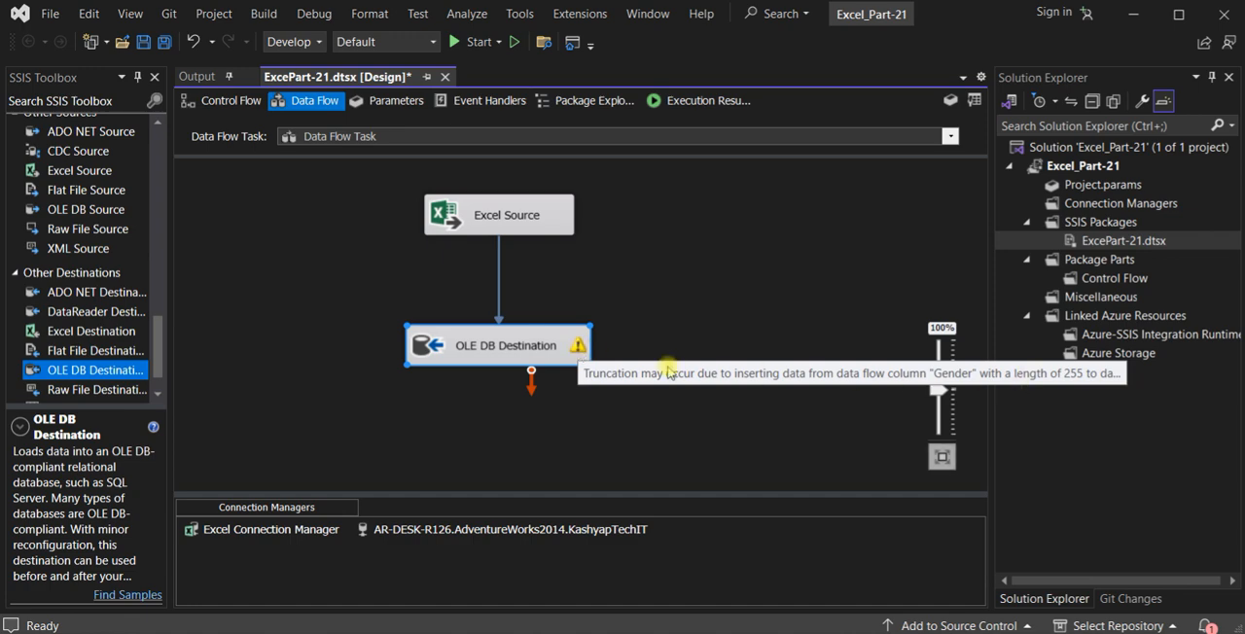
double_click(546, 356)
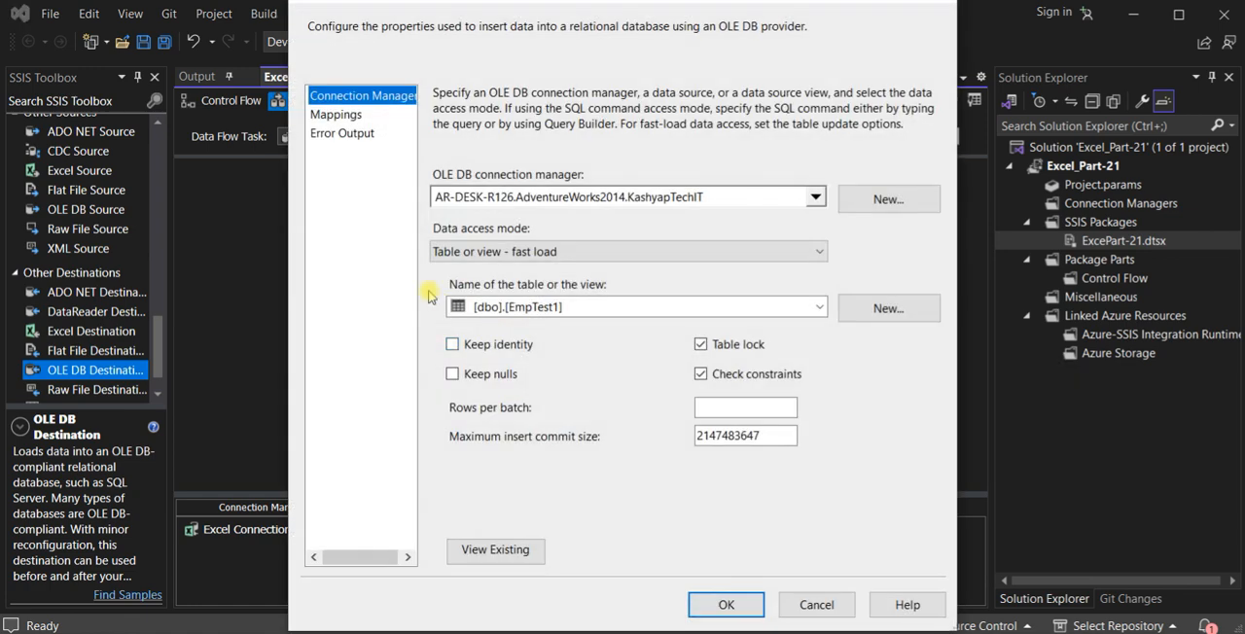
click(342, 115)
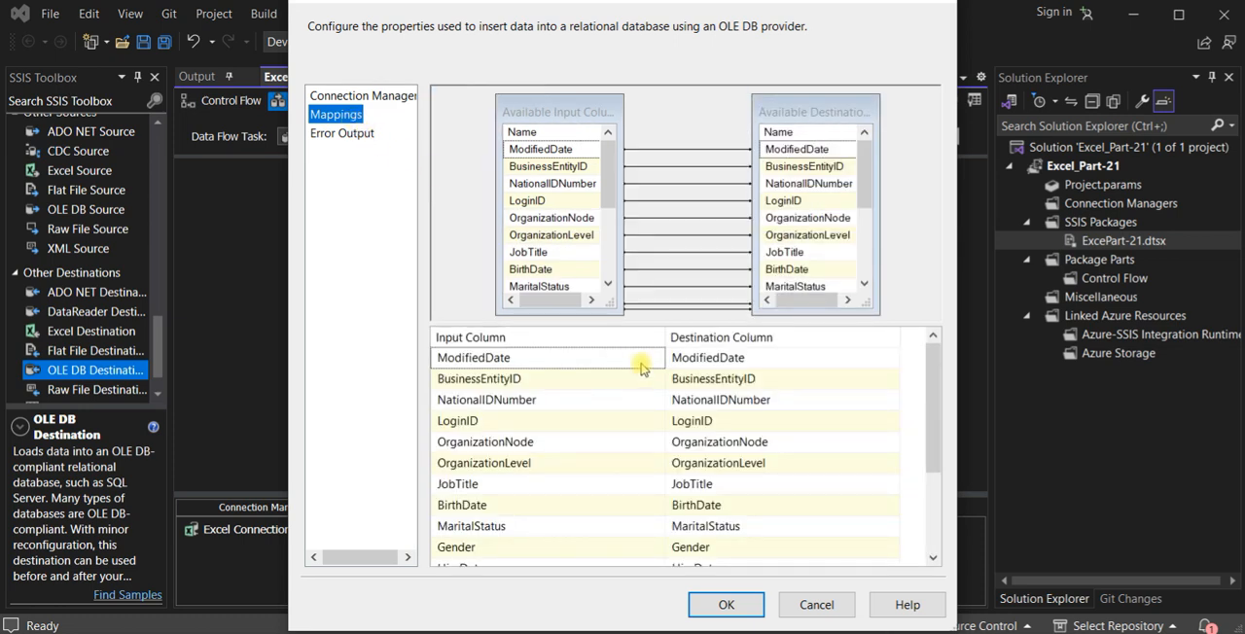
mouse_move(641, 369)
mouse_move(688, 363)
mouse_move(700, 406)
click(816, 604)
- Replace the direct path between the Excel Source and OLE DB Destination with a Data Conversion transformation connected to both
click(500, 278)
key(Delete)
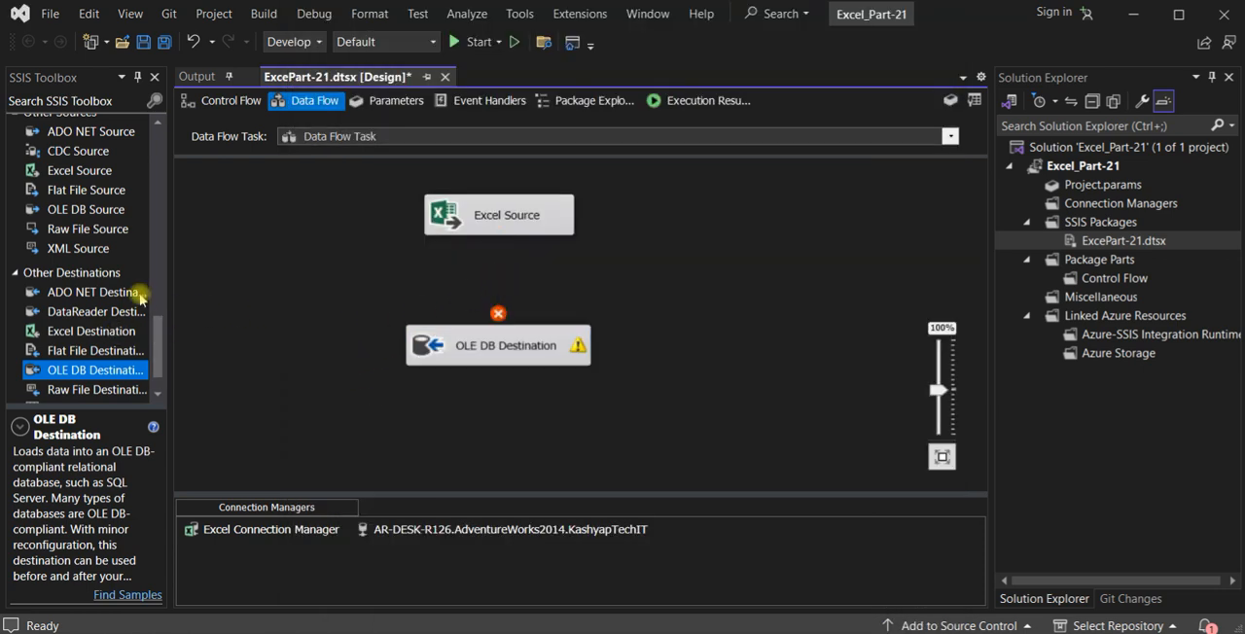
drag(156, 350, 454, 250)
click(474, 229)
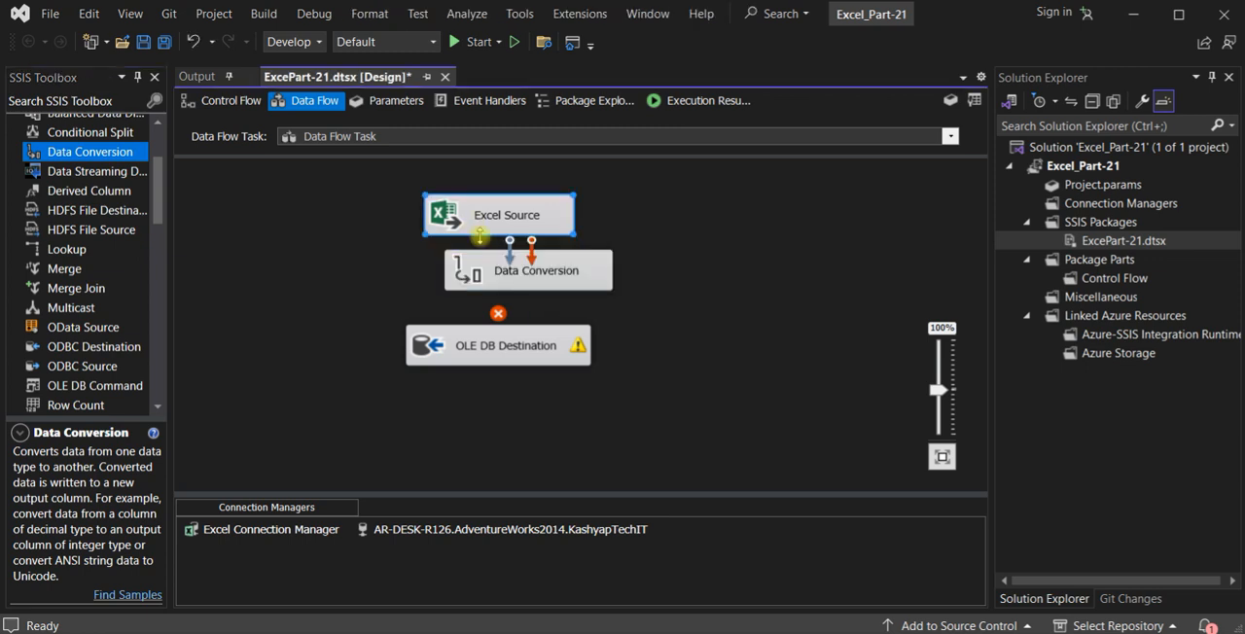
drag(509, 251, 571, 389)
drag(509, 273, 442, 279)
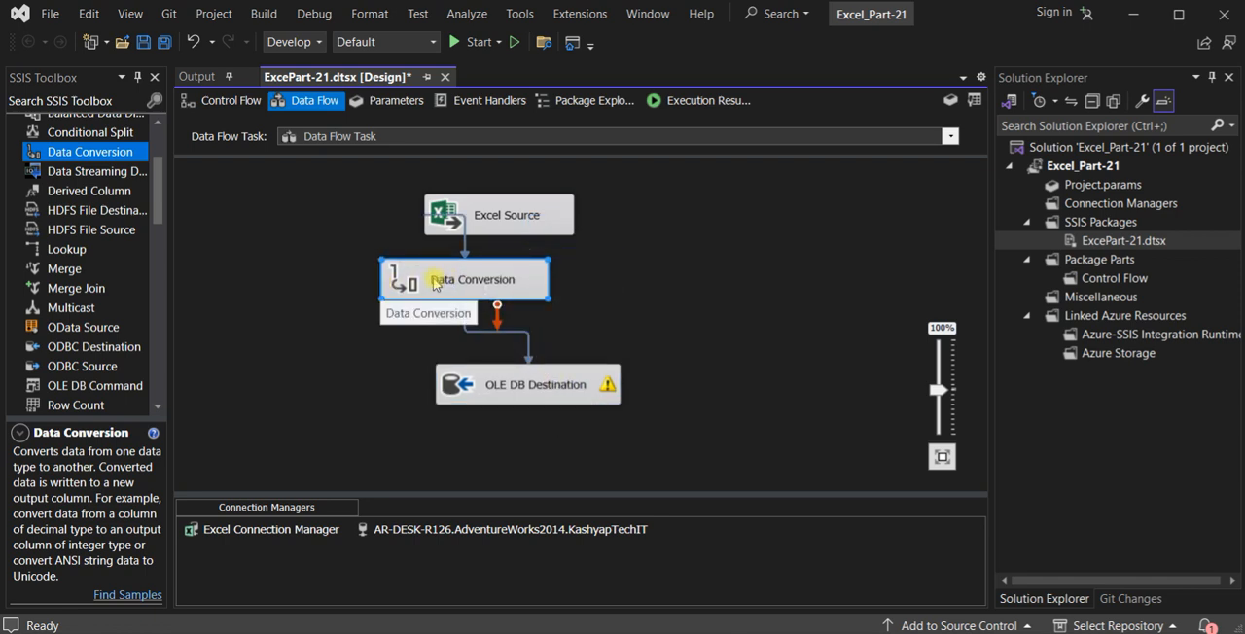